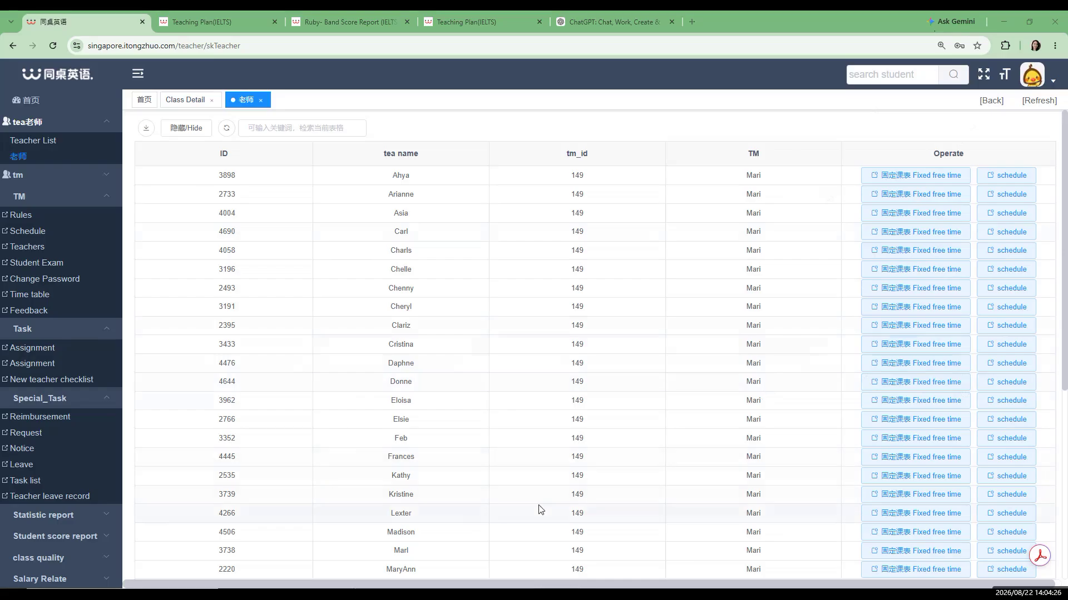
Open the chosen teacher's fixed free time timetable from the teacher list and examine its free and closed slots
scroll(538, 508, "down", 1)
scroll(489, 498, "down", 2)
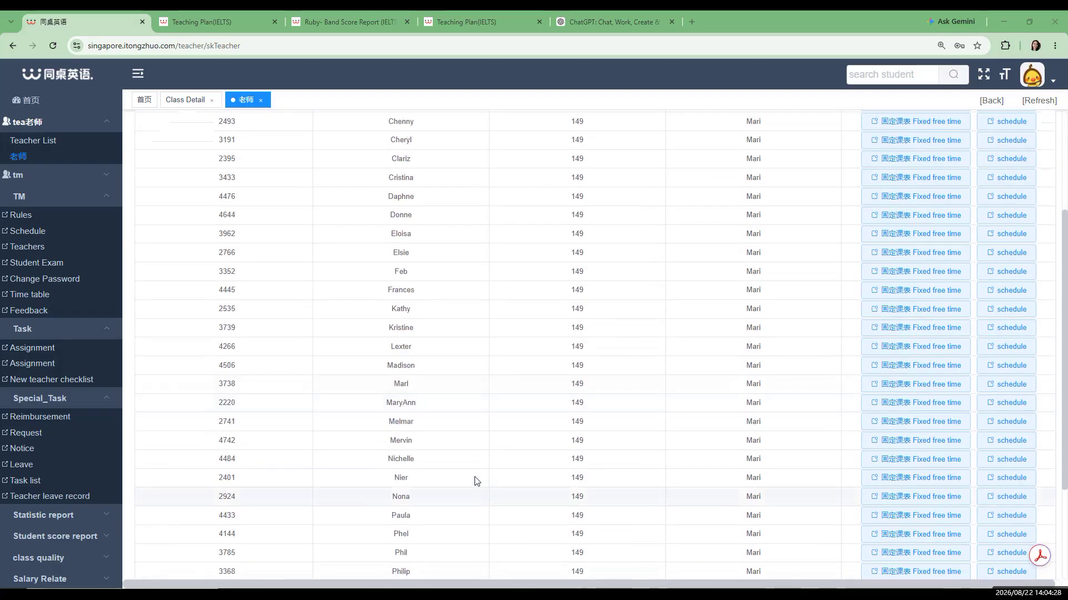
left_click(930, 448)
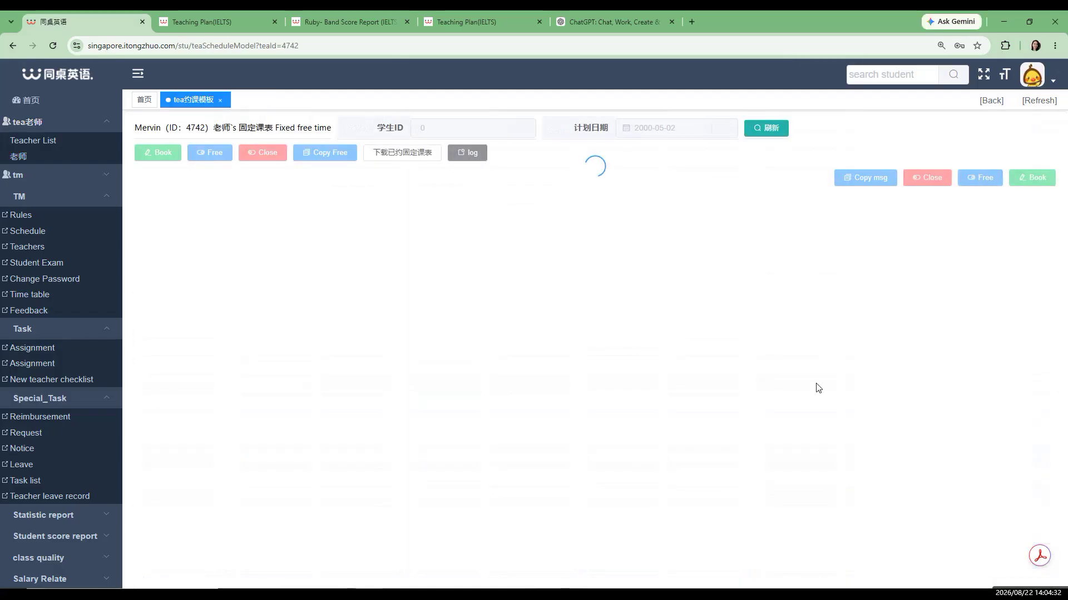
scroll(778, 384, "down", 4)
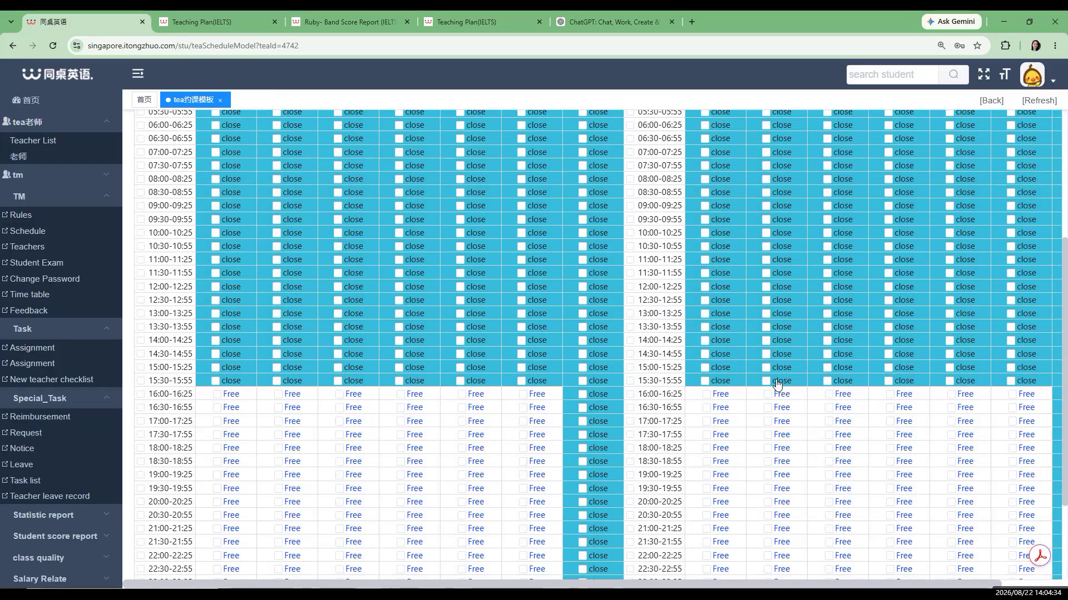
scroll(778, 384, "down", 2)
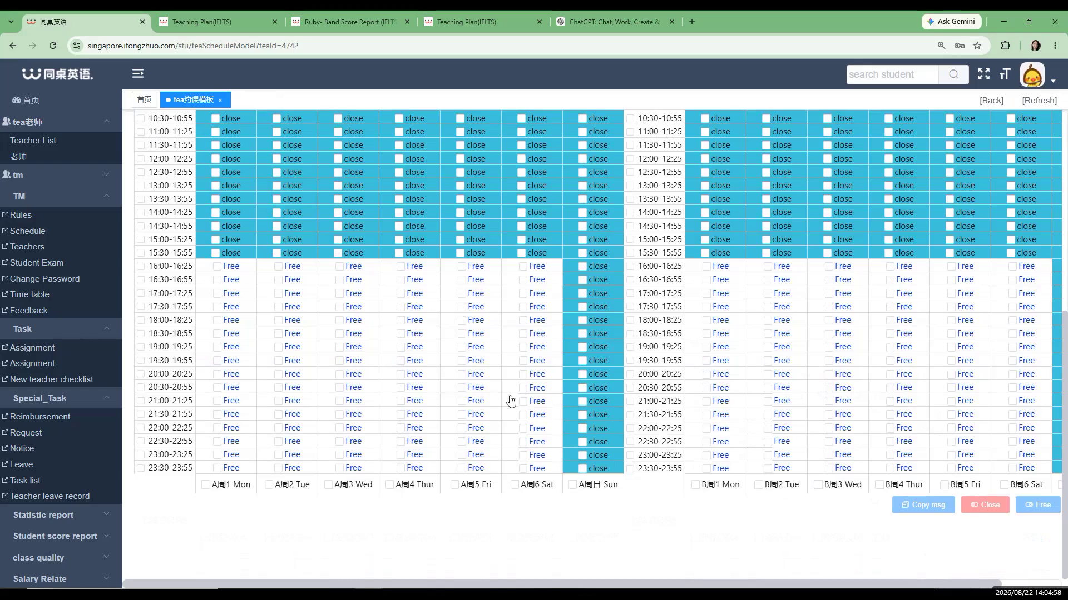
Return to the teacher list and open the same teacher's dated schedule
left_click(14, 48)
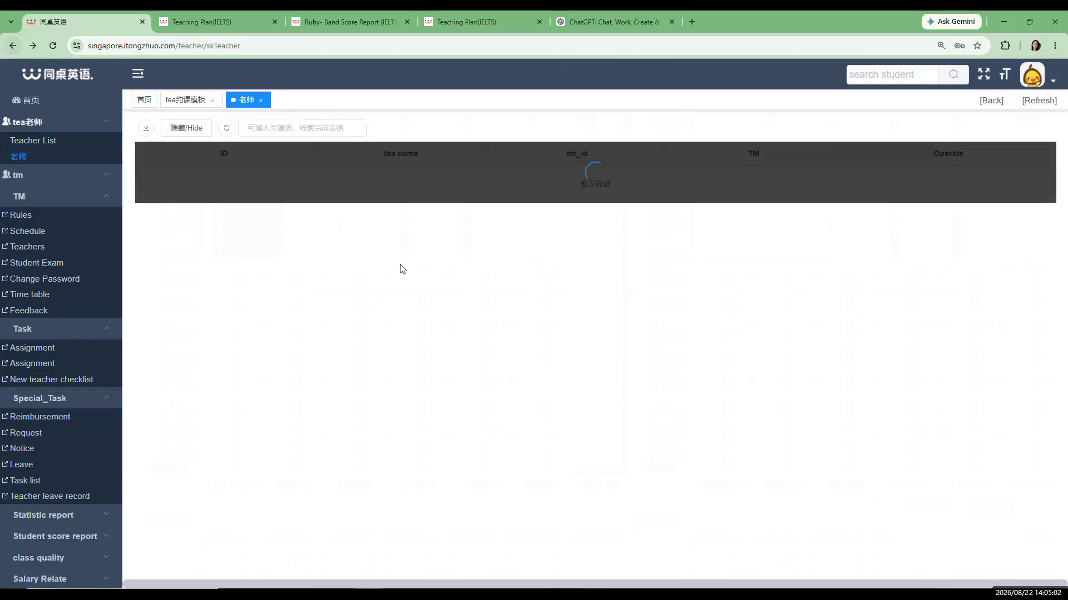
scroll(550, 401, "down", 2)
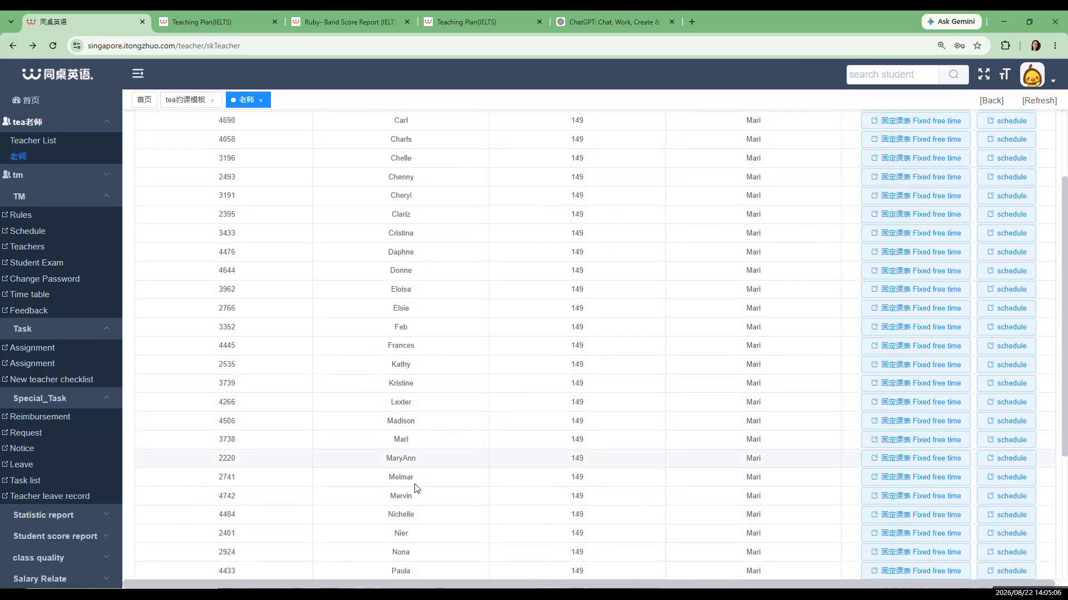
left_click(1001, 503)
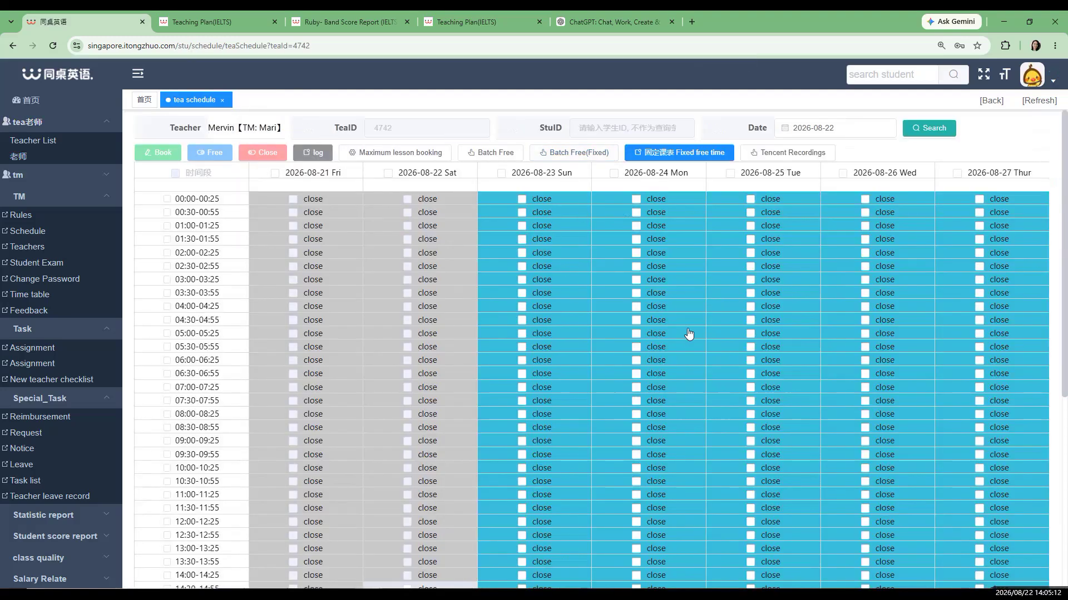
Examine the free and closed time slots in the teacher's schedule from 2026-08-21 to 2026-08-27
scroll(685, 333, "down", 4)
scroll(695, 392, "down", 2)
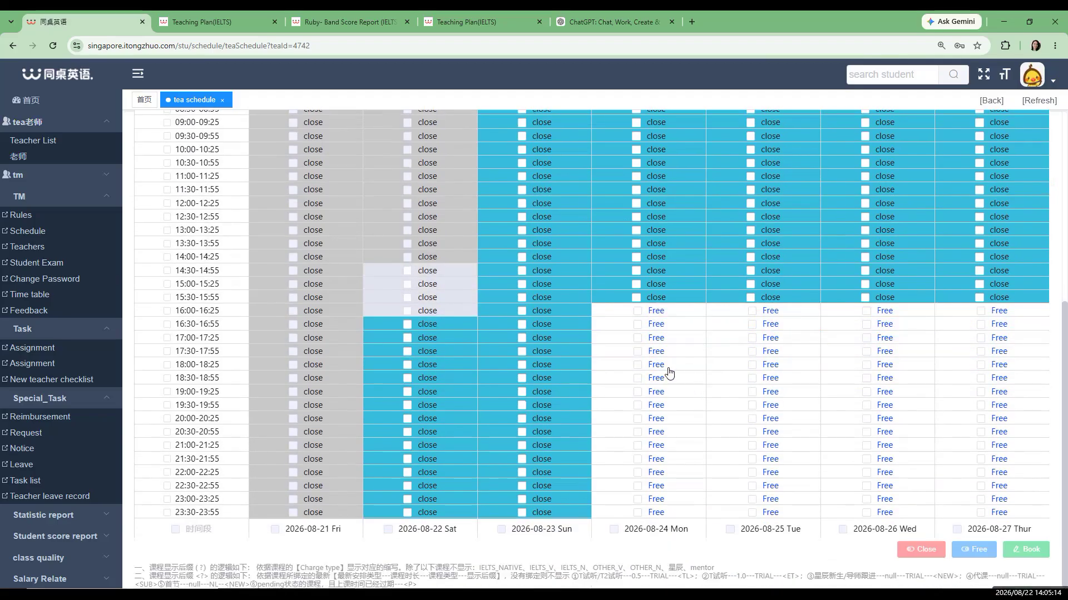
scroll(670, 376, "up", 2)
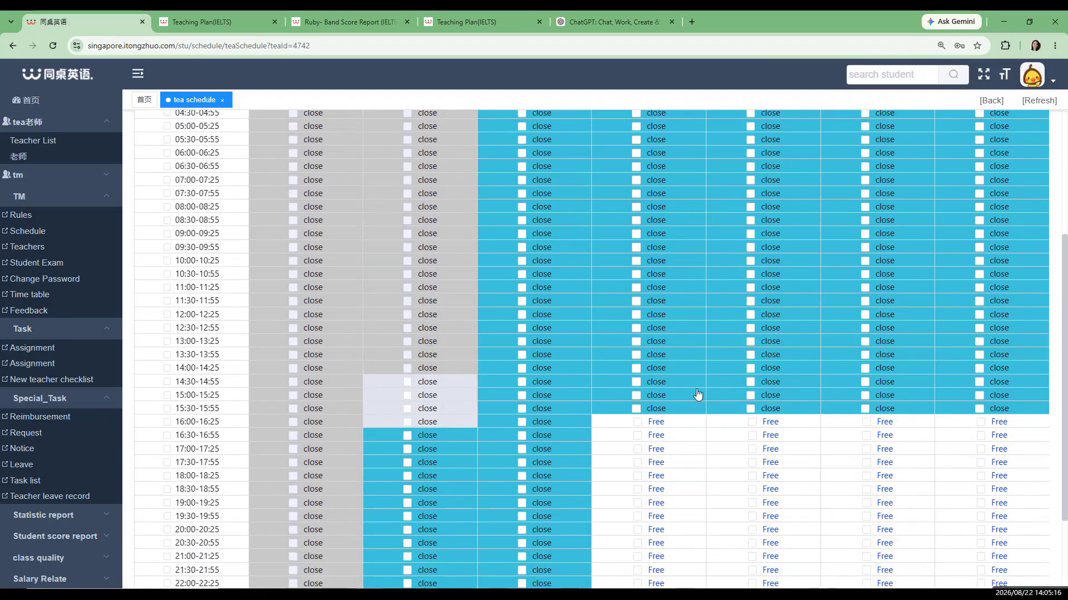
scroll(699, 389, "down", 2)
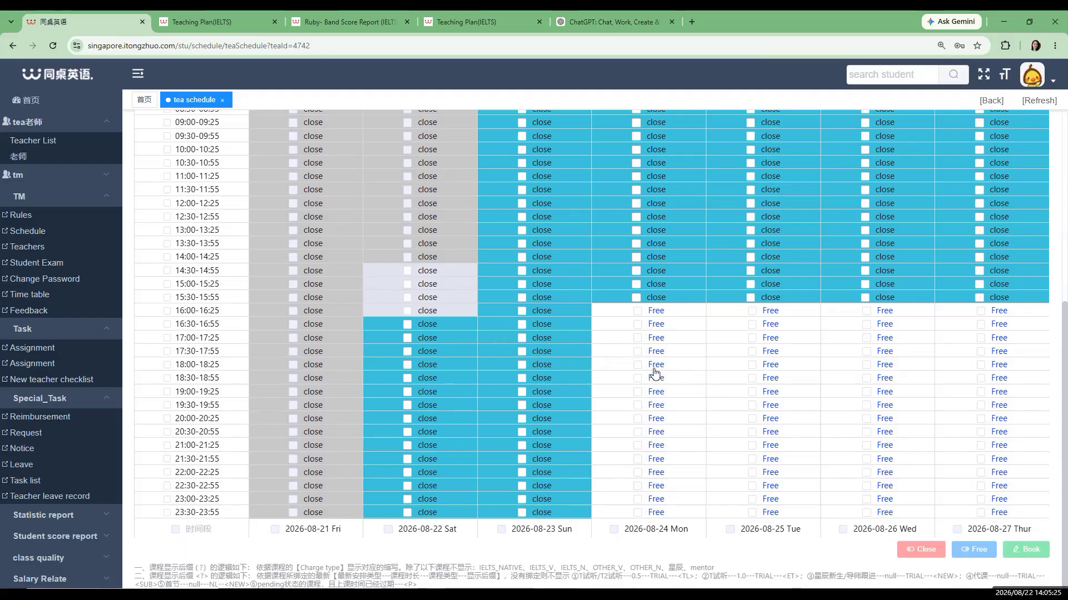
scroll(655, 372, "up", 6)
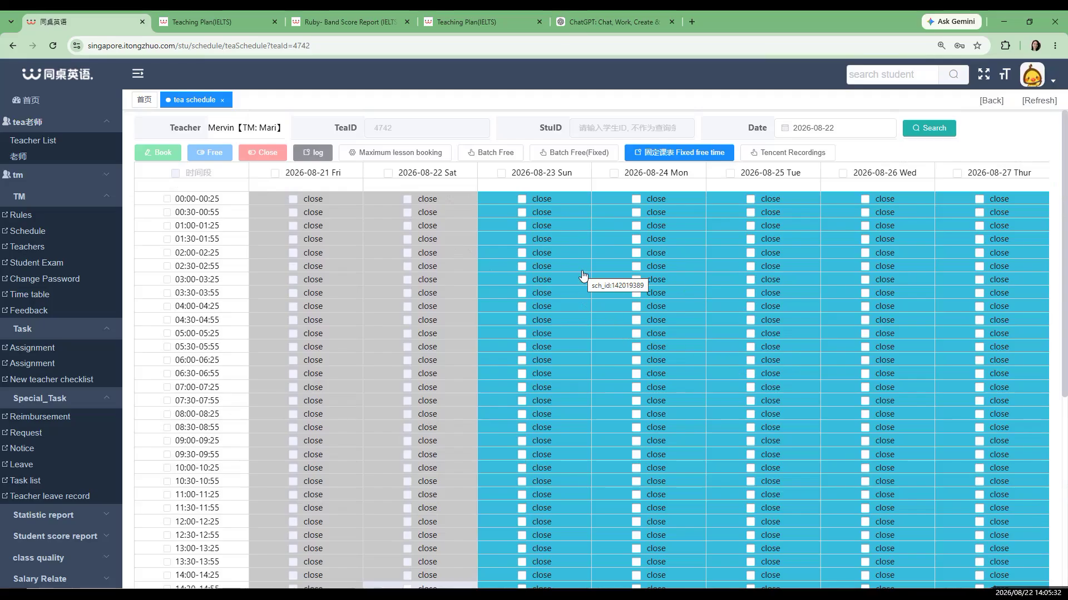
scroll(723, 328, "down", 4)
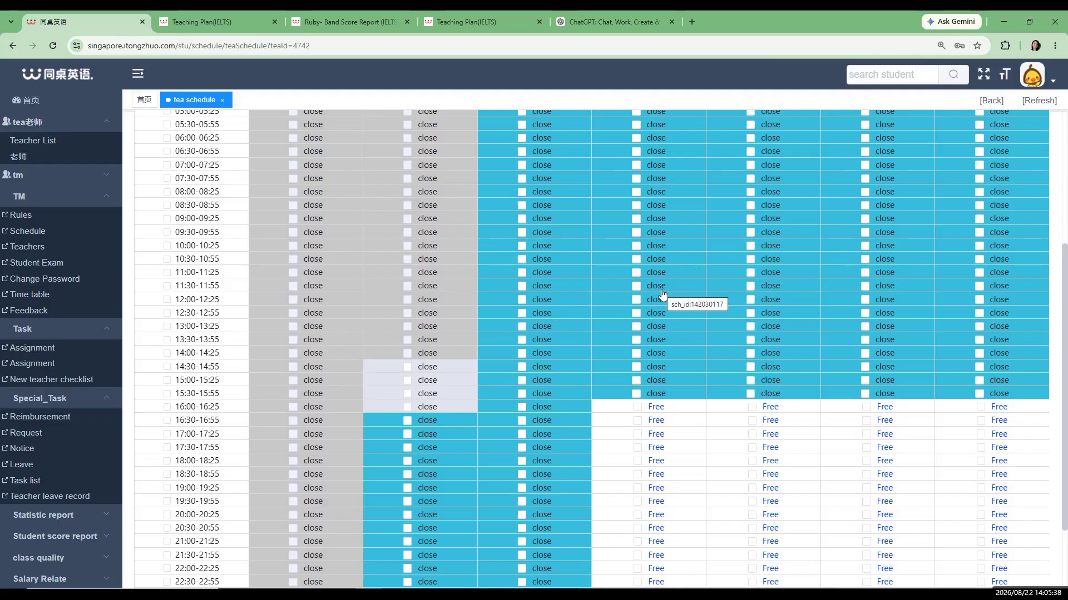
scroll(661, 294, "up", 4)
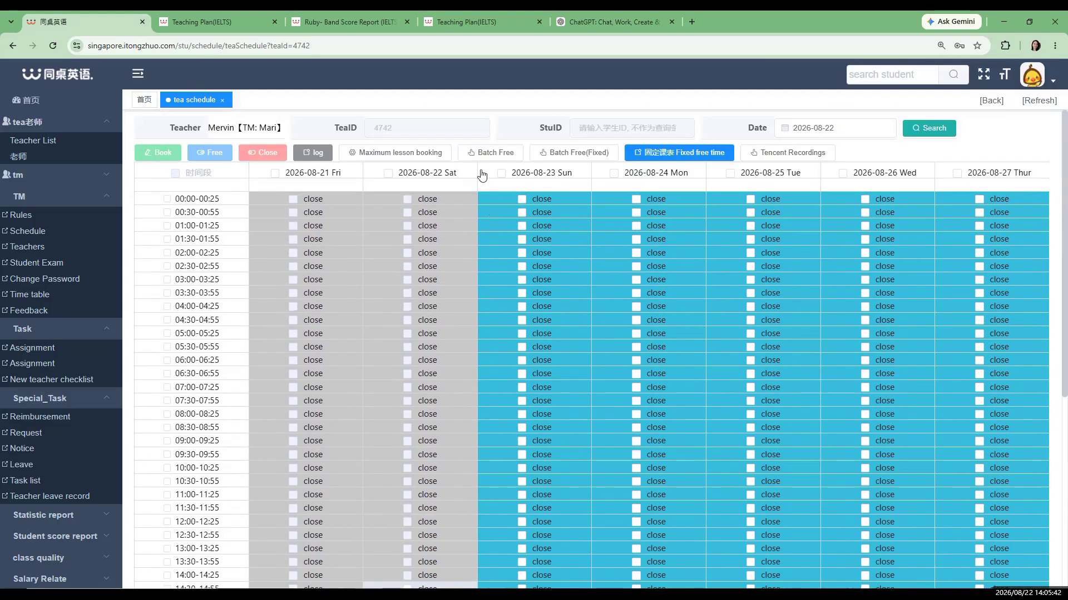
Submit the teacher's maximum lesson booking with a TM base maximum of 12 and a teacher addition of 12
left_click(409, 157)
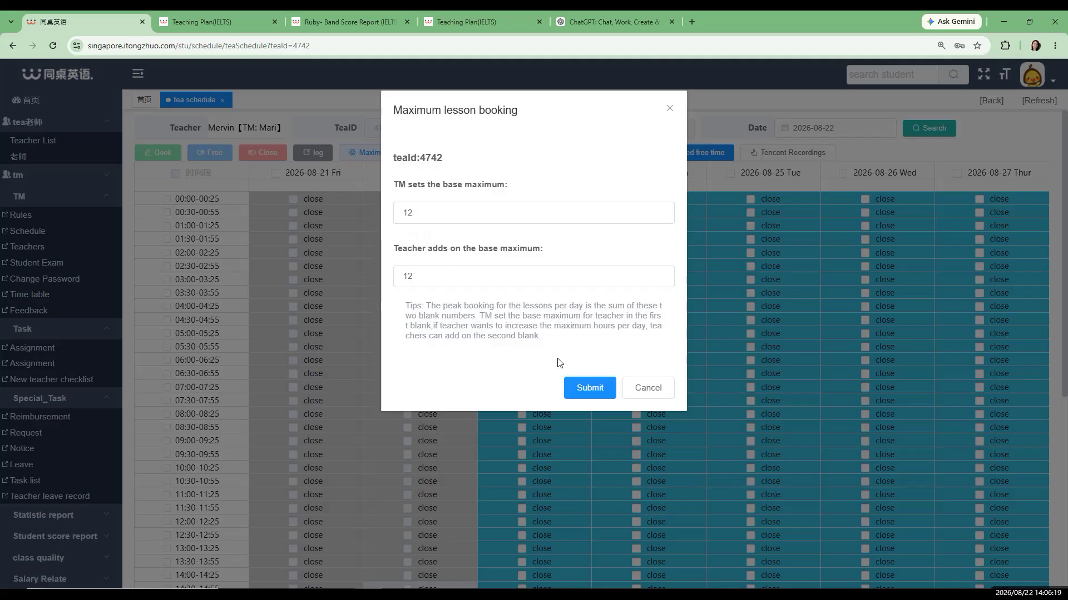
left_click(579, 389)
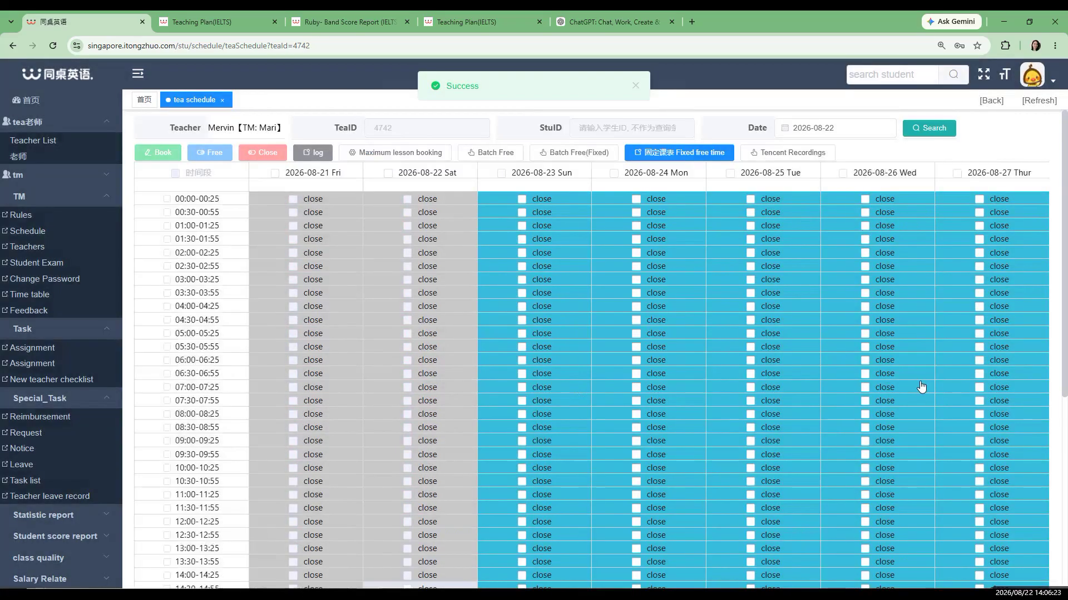
Set the schedule date to 2026-08-25 and search to load the week around it
scroll(932, 397, "down", 1)
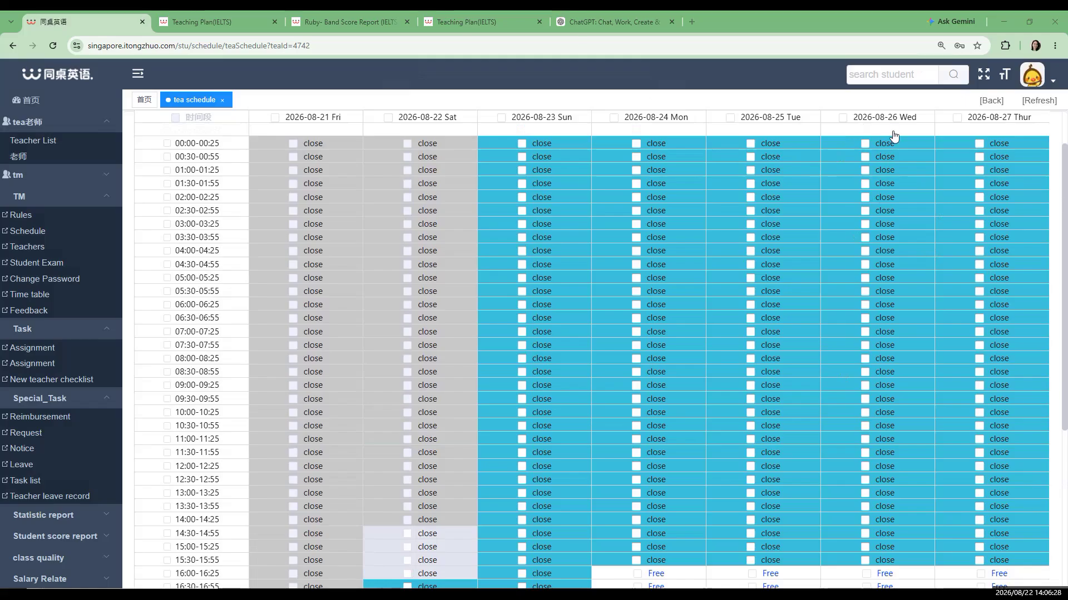
scroll(809, 189, "up", 1)
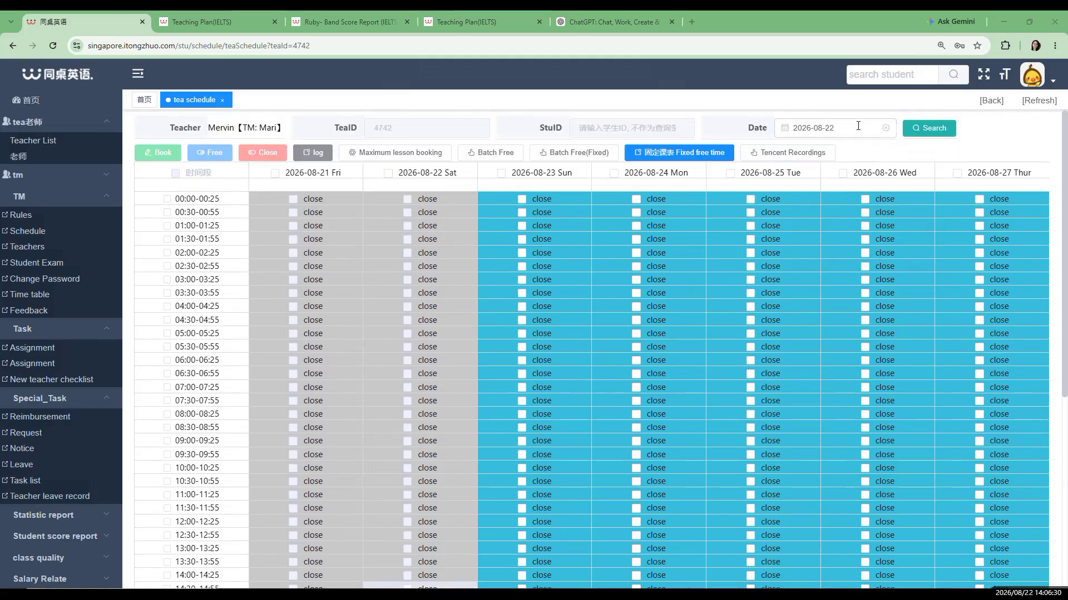
left_click(858, 127)
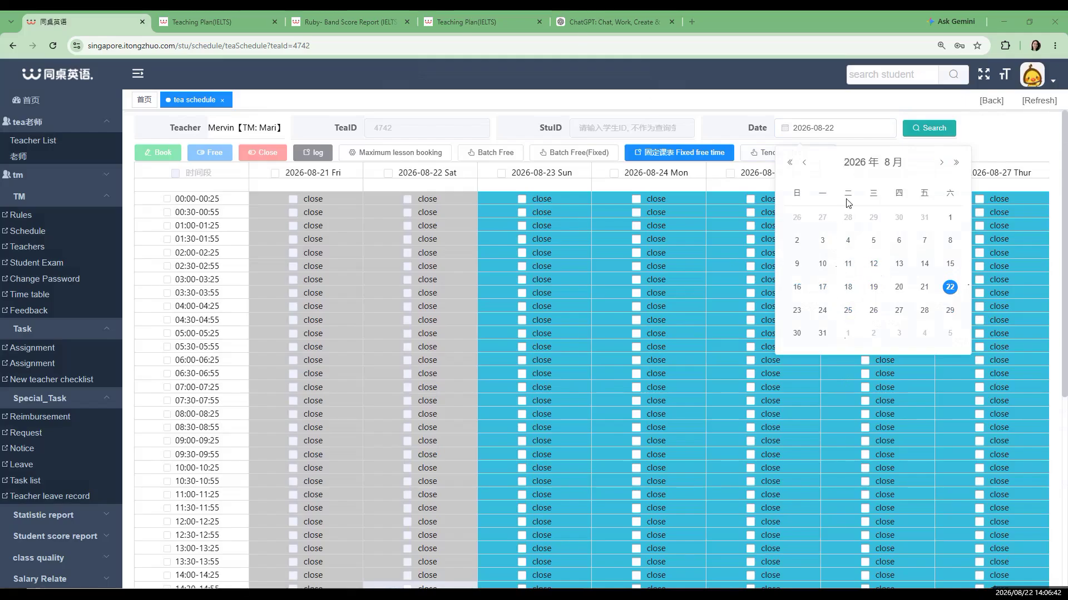
left_click(848, 310)
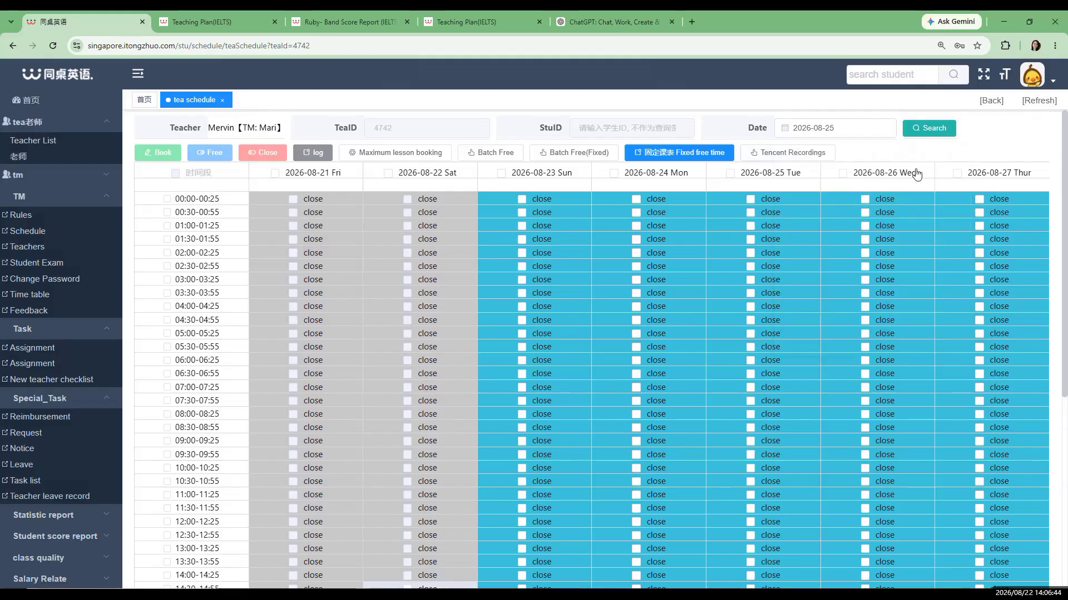
left_click(928, 140)
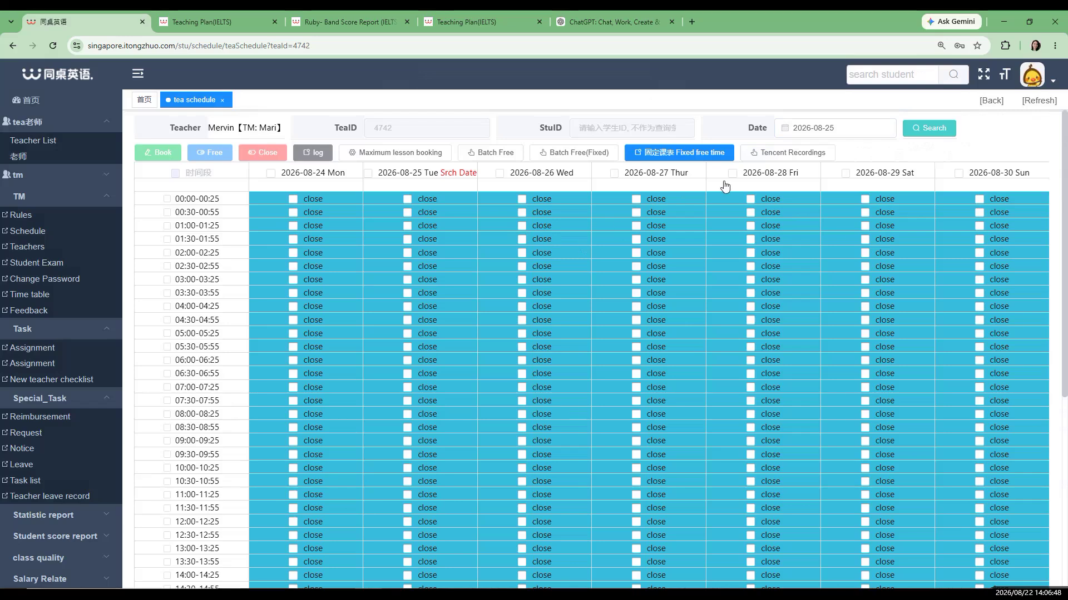
Examine the free and closed slots across the week of 2026-08-24 to 2026-08-30
scroll(556, 278, "down", 4)
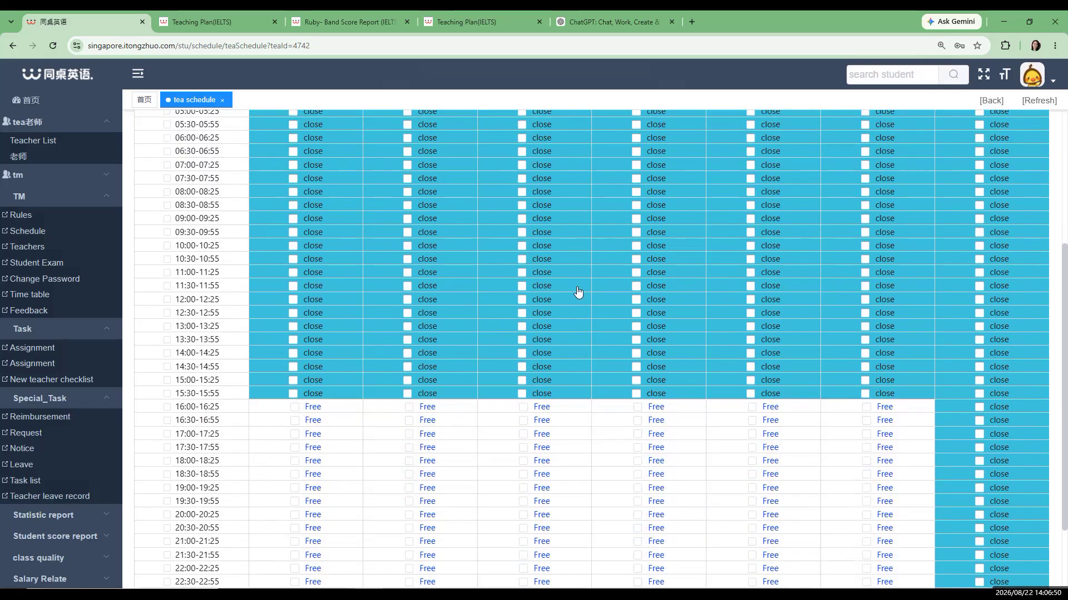
scroll(577, 292, "down", 2)
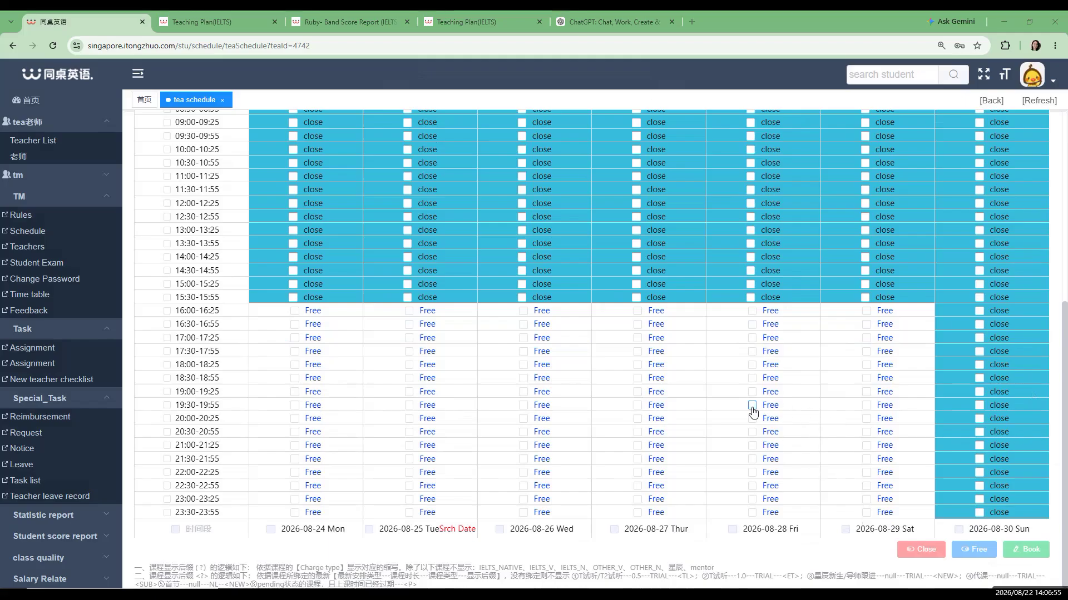
scroll(753, 413, "up", 6)
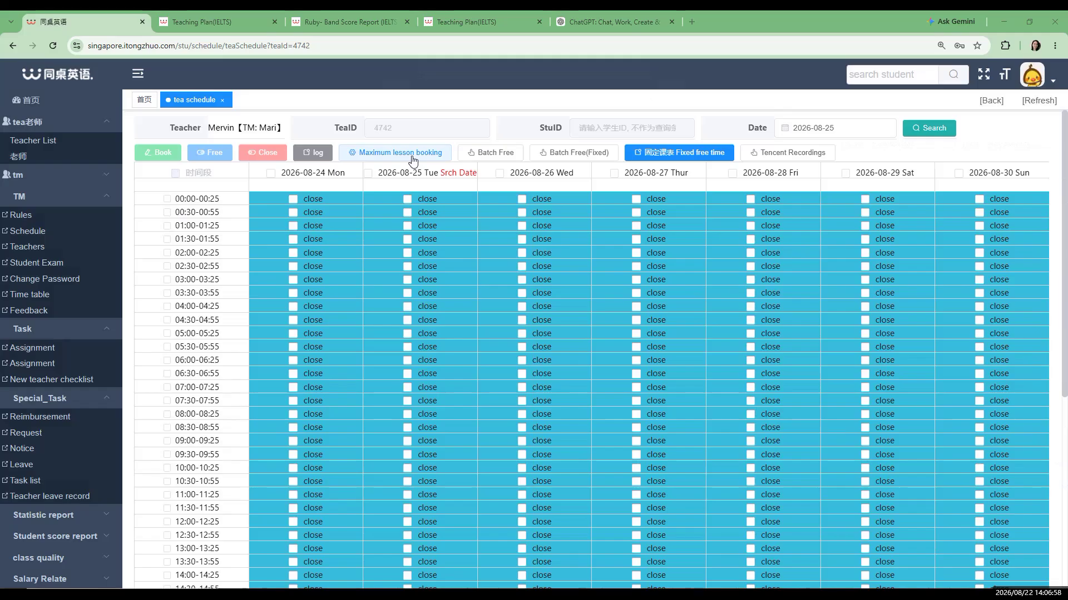
scroll(489, 333, "down", 6)
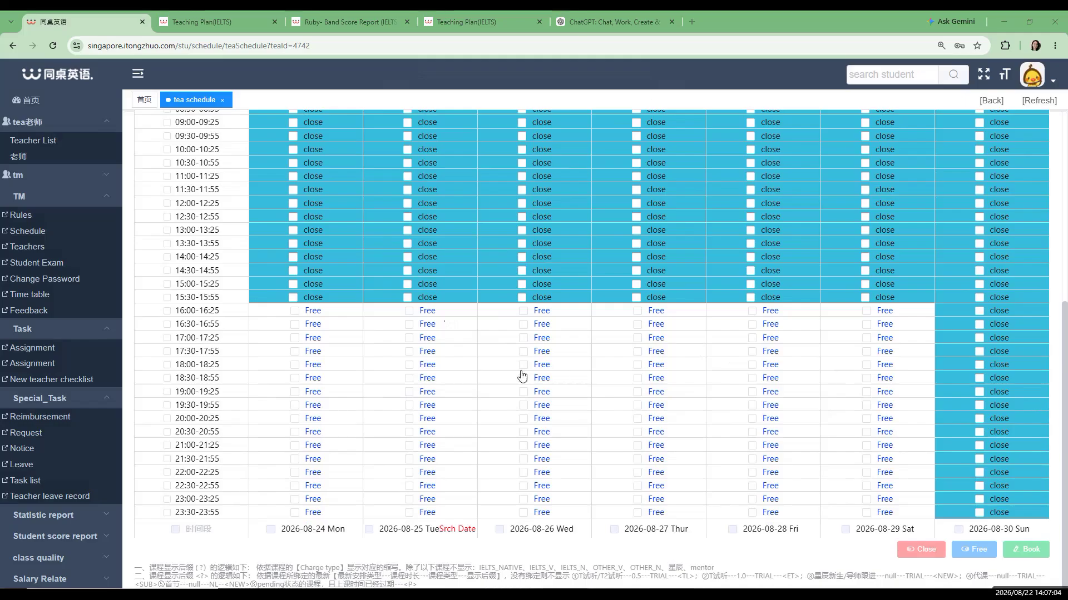
scroll(356, 308, "up", 3)
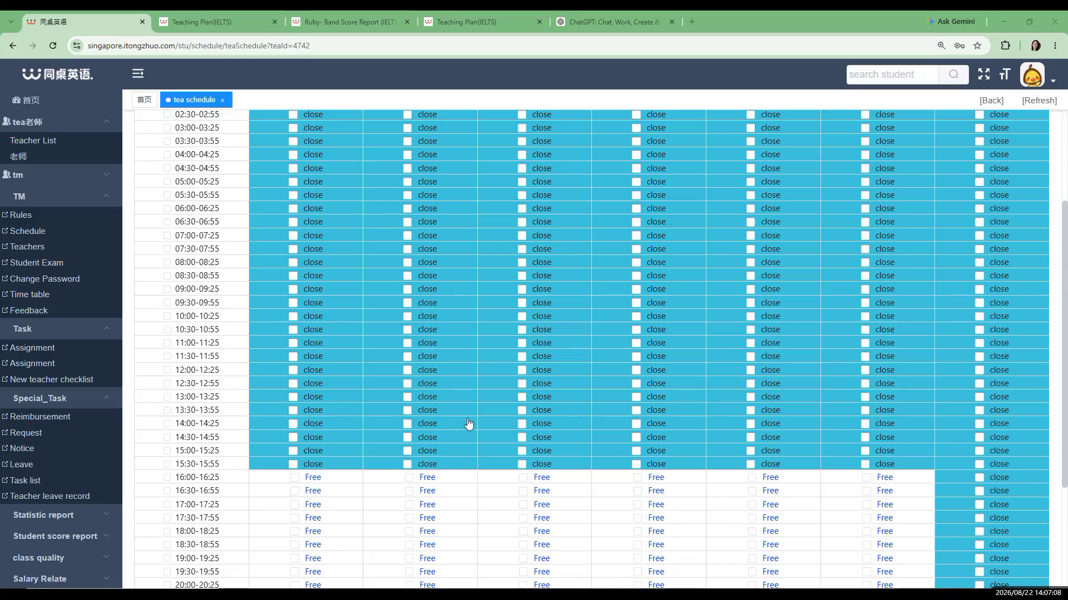
scroll(473, 439, "down", 3)
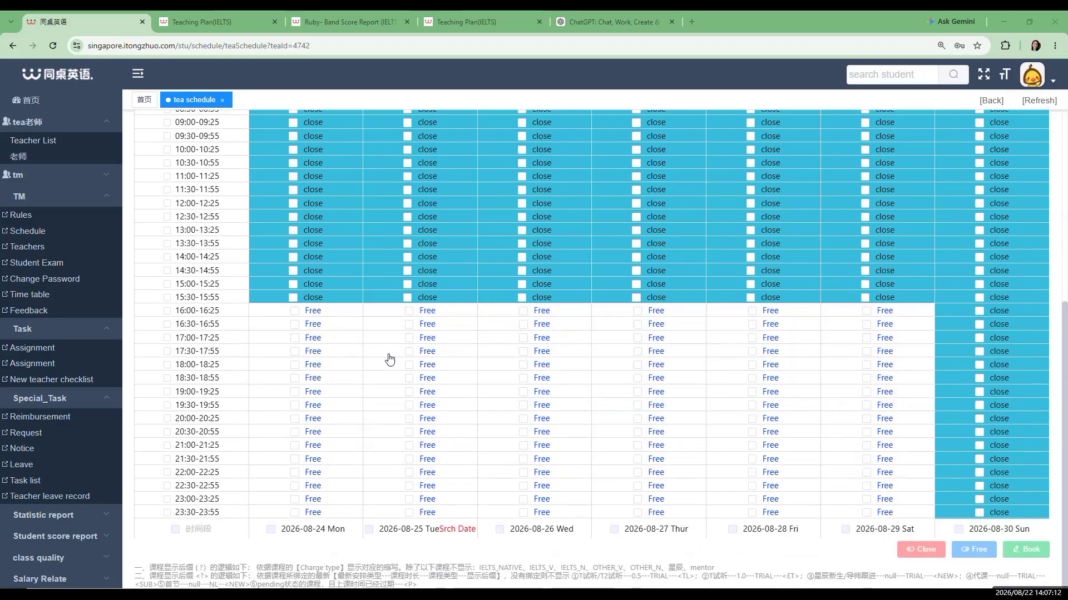
scroll(353, 239, "up", 3)
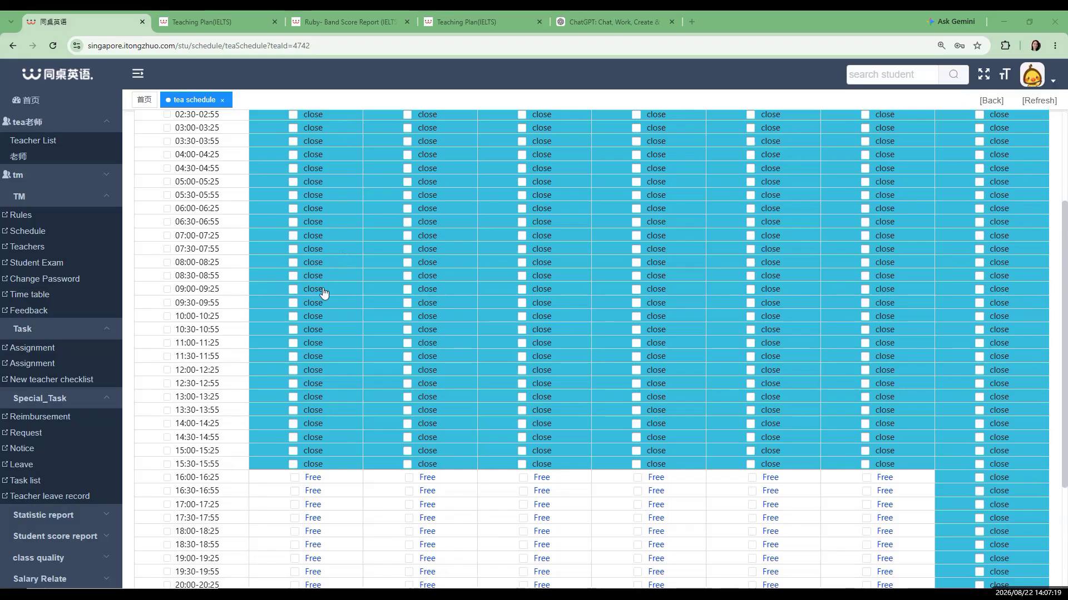
scroll(324, 293, "up", 3)
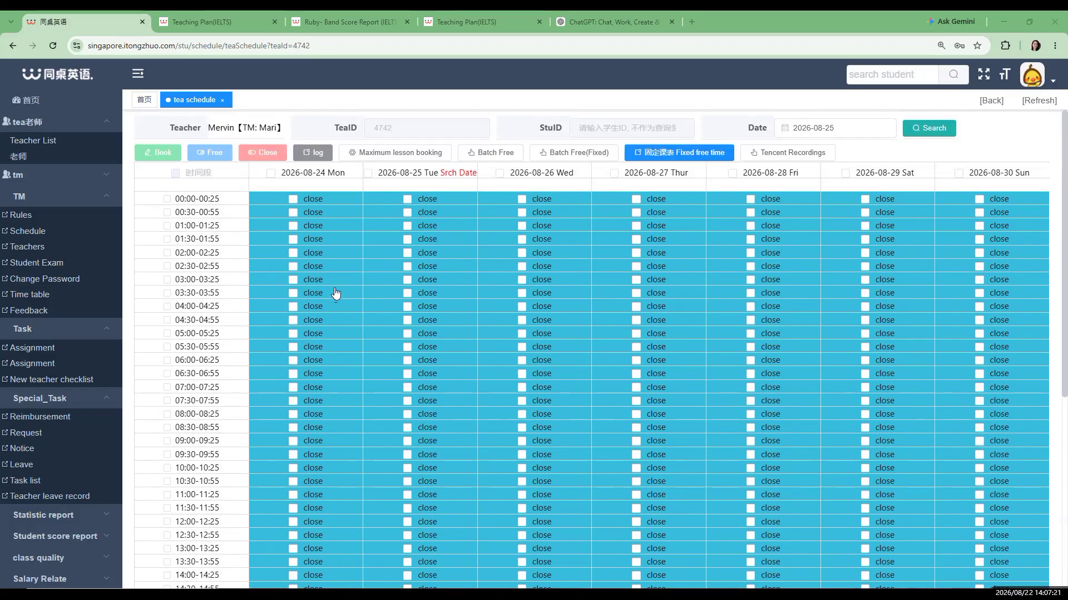
Set the 15:00-15:25 and 15:30-15:55 slots on Monday 2026-08-24 to free
scroll(333, 309, "down", 4)
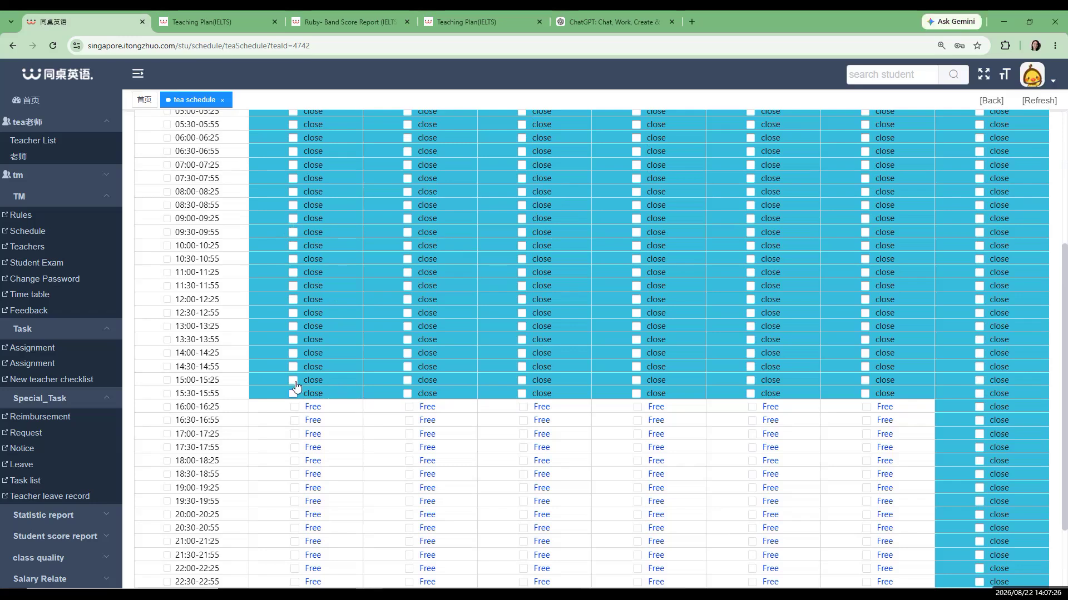
left_click(293, 393)
left_click(294, 381)
scroll(352, 367, "up", 4)
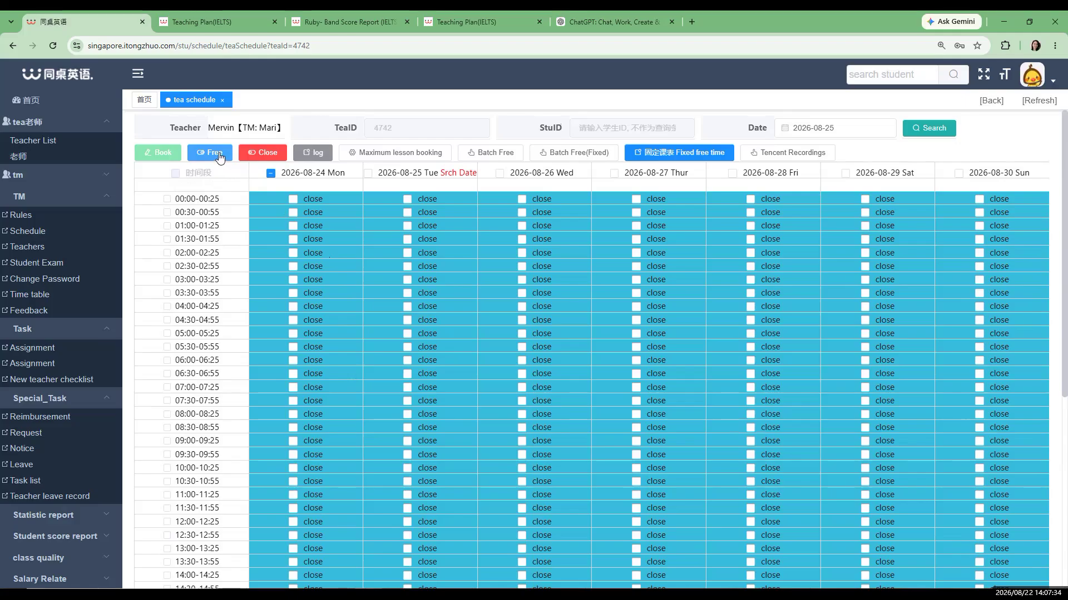
left_click(219, 155)
left_click(619, 350)
Close the 15:00-15:25 and 15:30-15:55 slots on Monday 2026-08-24
scroll(460, 351, "down", 5)
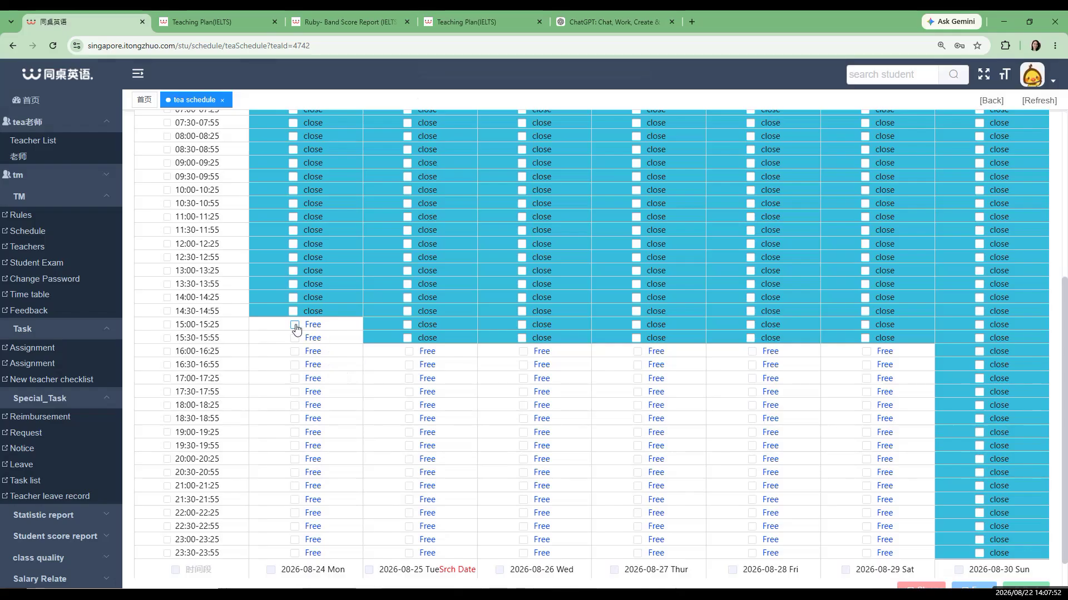
left_click(294, 326)
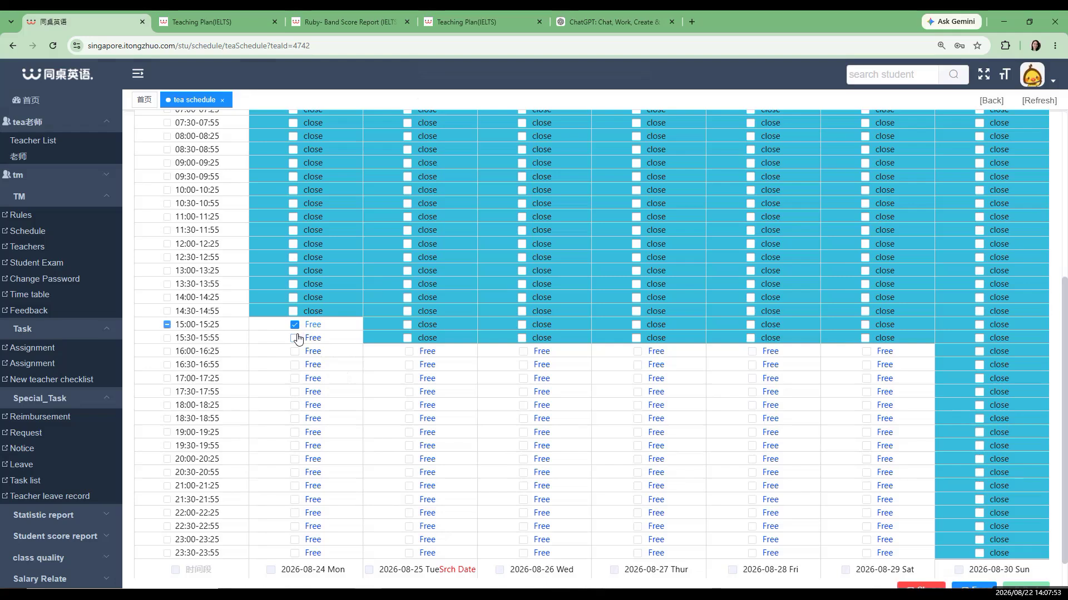
left_click(360, 340)
scroll(358, 328, "up", 5)
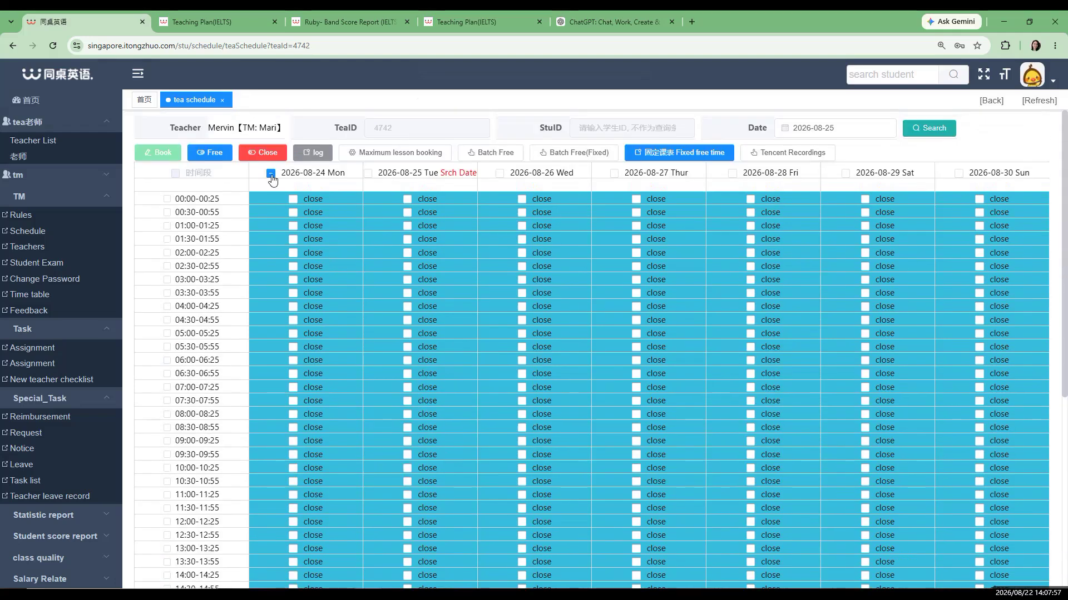
left_click(270, 153)
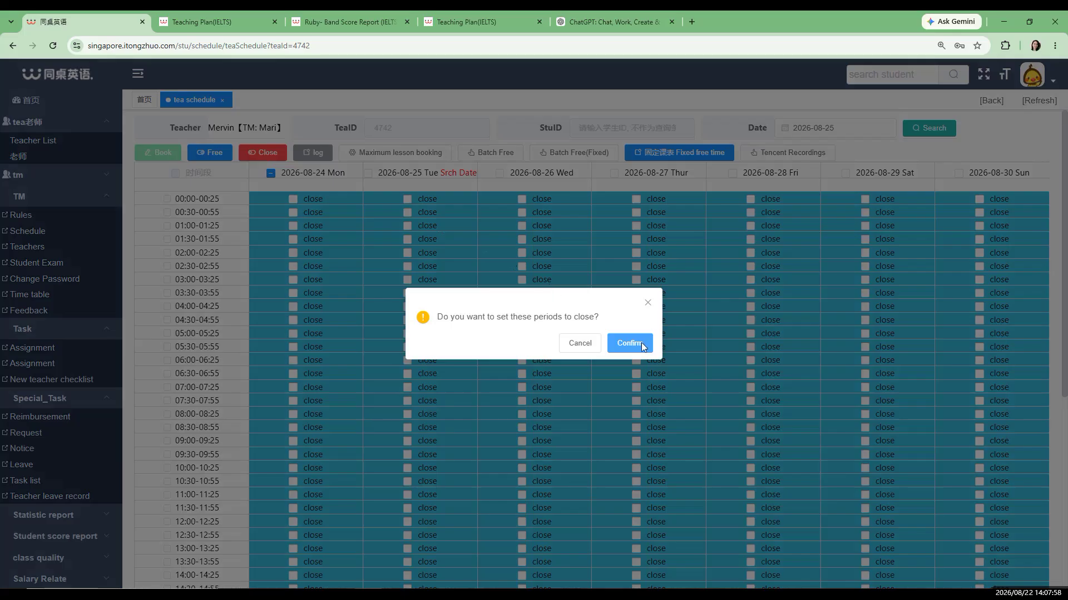
left_click(642, 342)
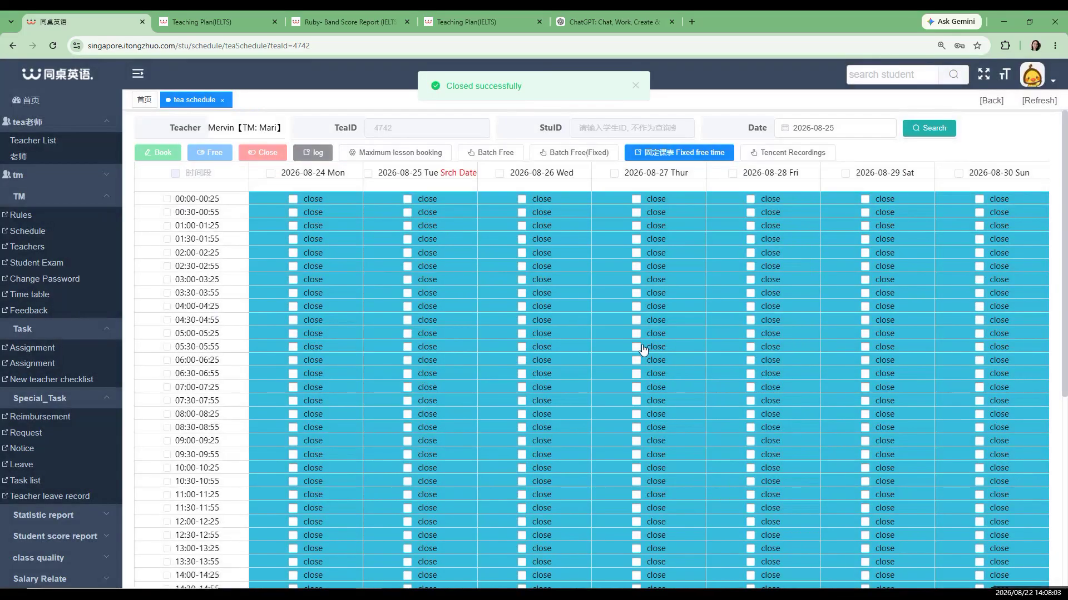
Select the four closed half-hour slots from 13:00-13:25 through 14:30-14:55 on Tuesday 2026-08-25
scroll(612, 356, "down", 5)
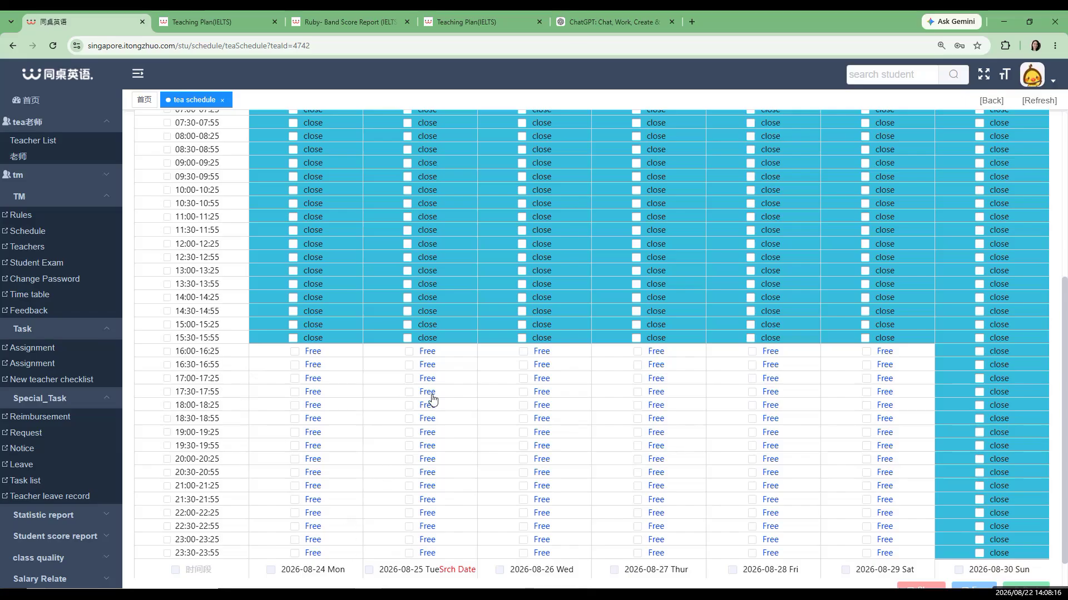
scroll(430, 392, "up", 3)
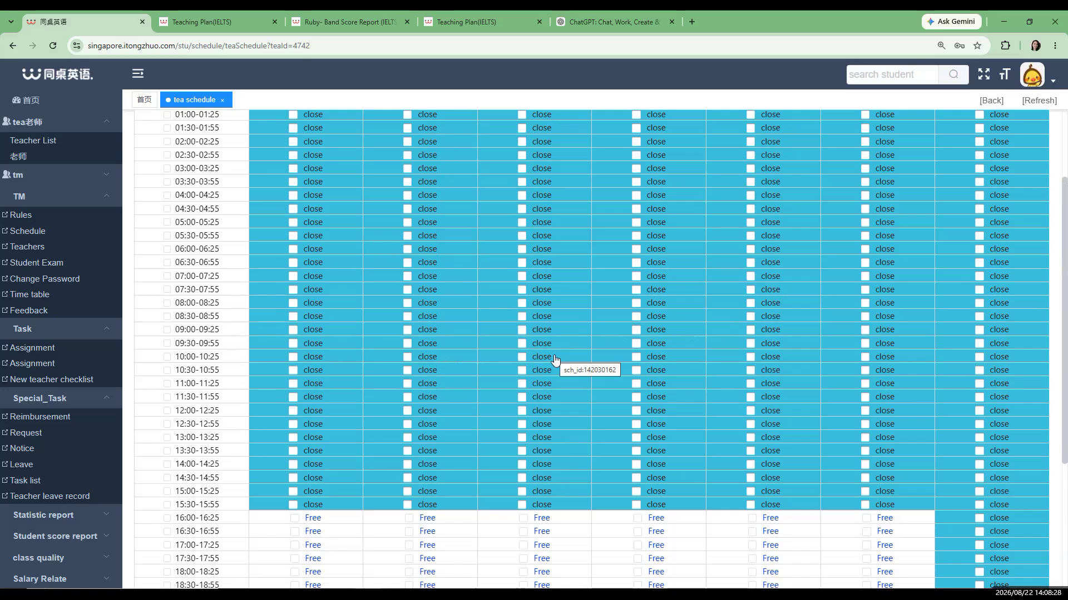
scroll(362, 405, "down", 4)
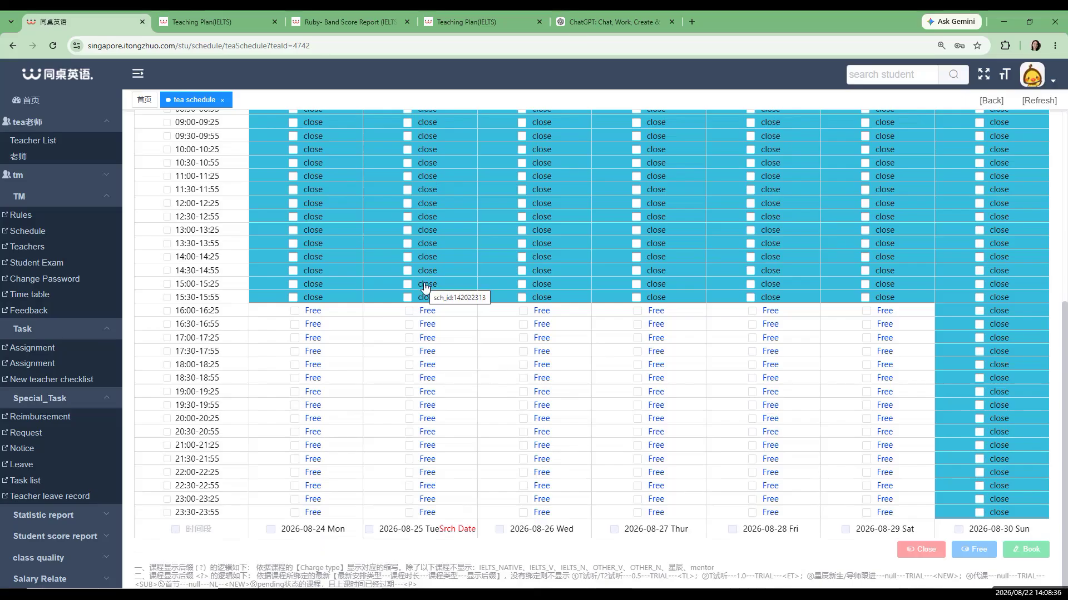
double_click(410, 272)
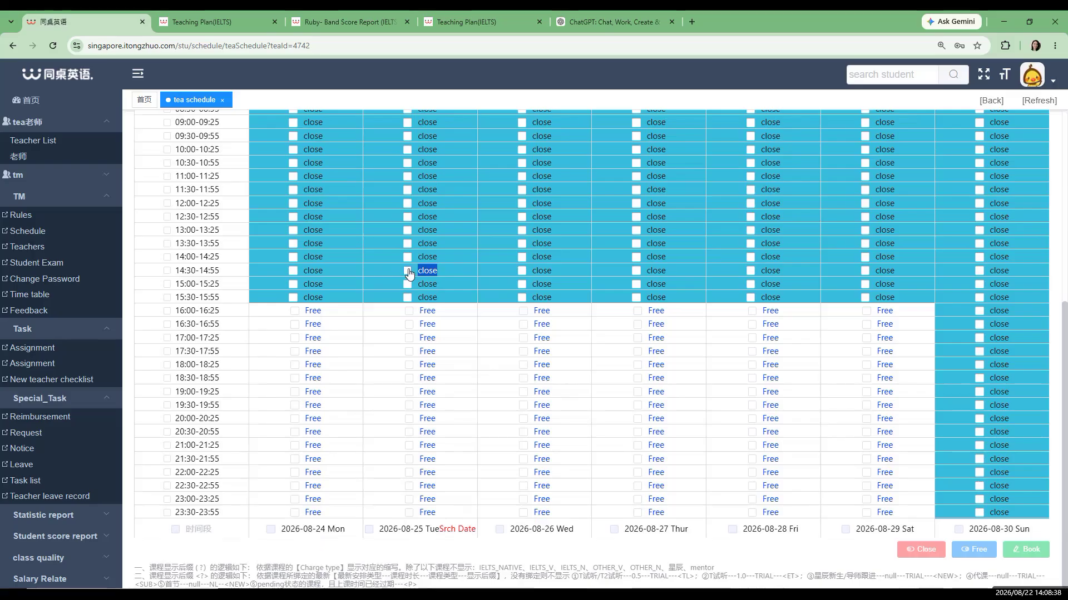
left_click(407, 271)
left_click(407, 257)
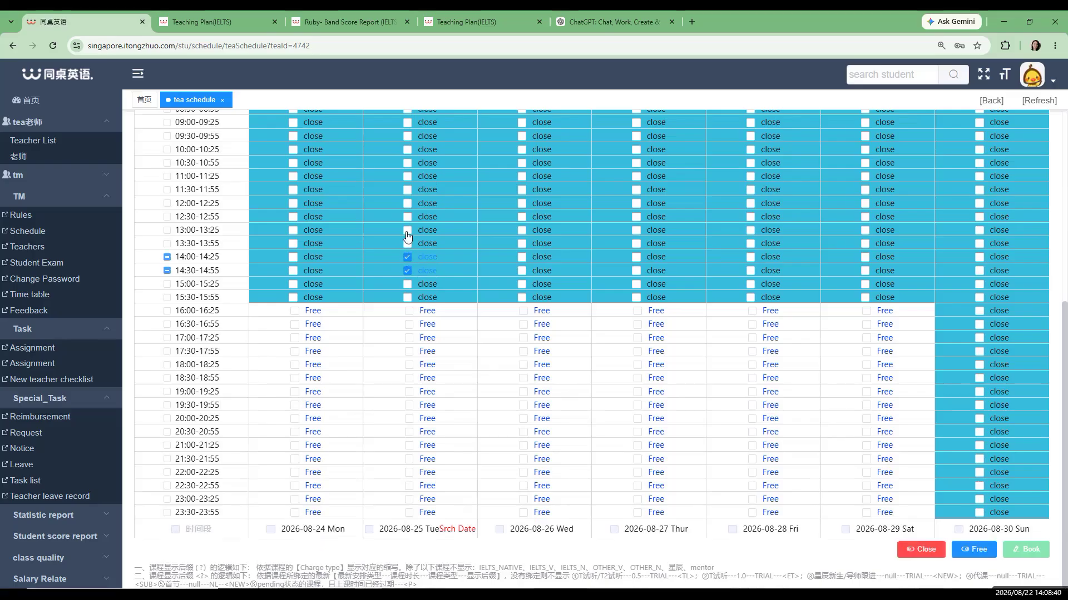
left_click(407, 243)
left_click(408, 231)
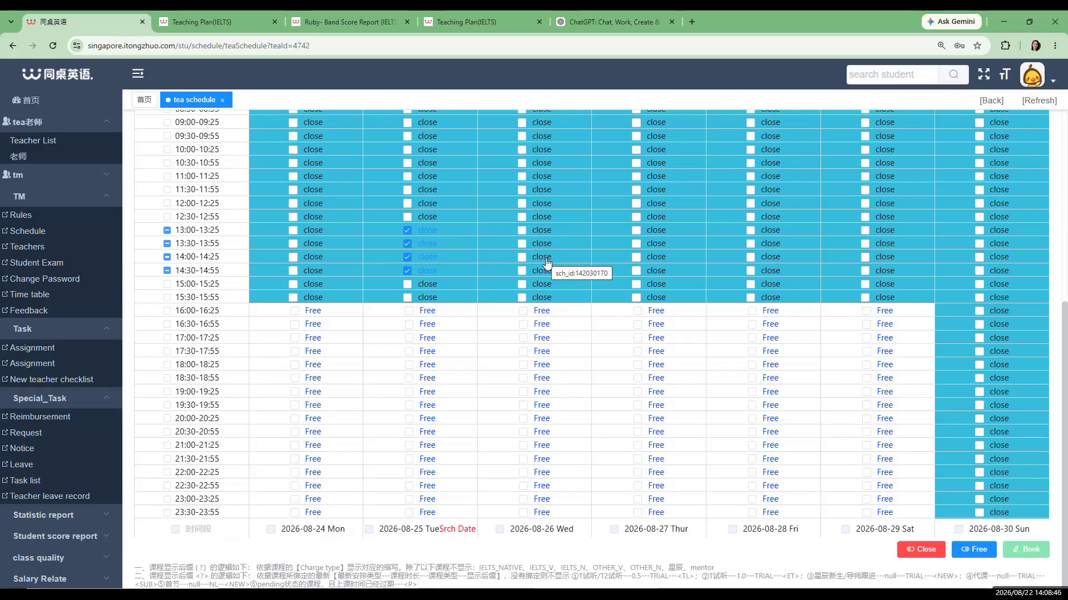
Review the TM base maximum and the teacher's added maximum in the maximum lesson booking settings, closing them without submitting
scroll(556, 259, "up", 6)
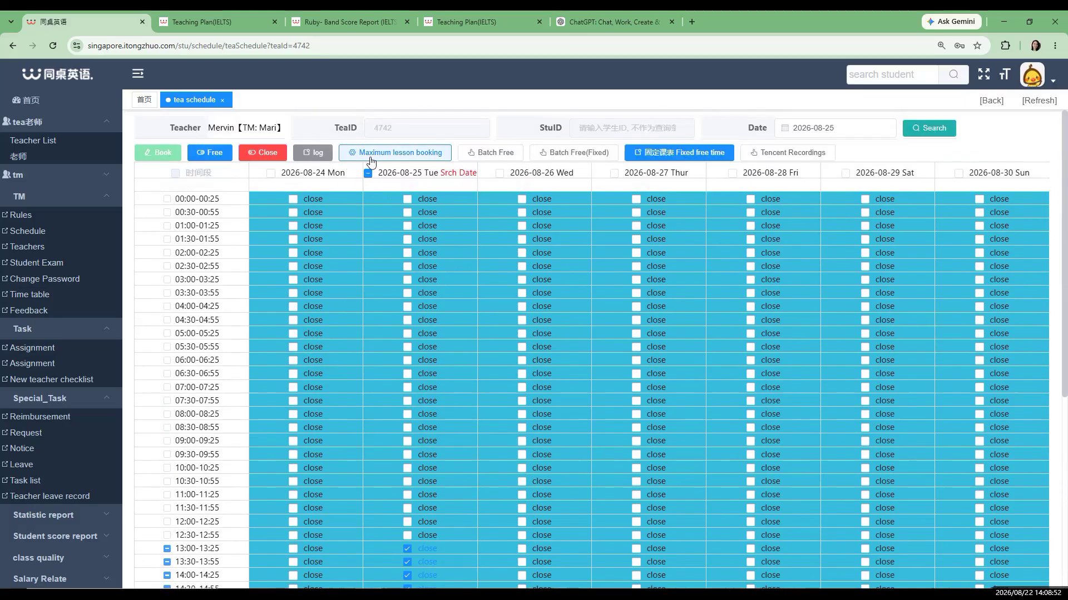
left_click(389, 152)
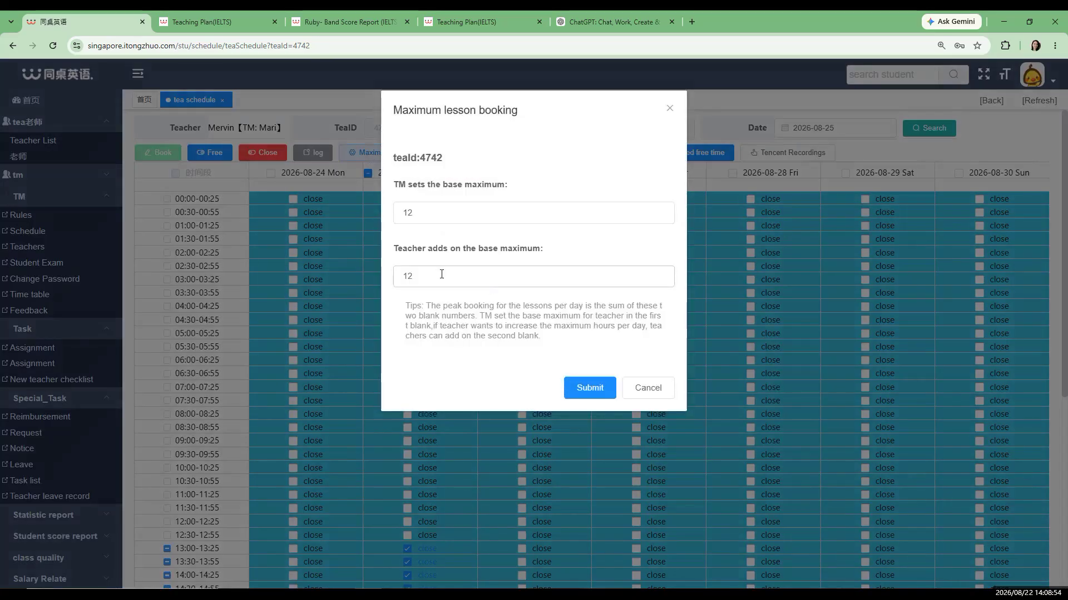
left_click(436, 279)
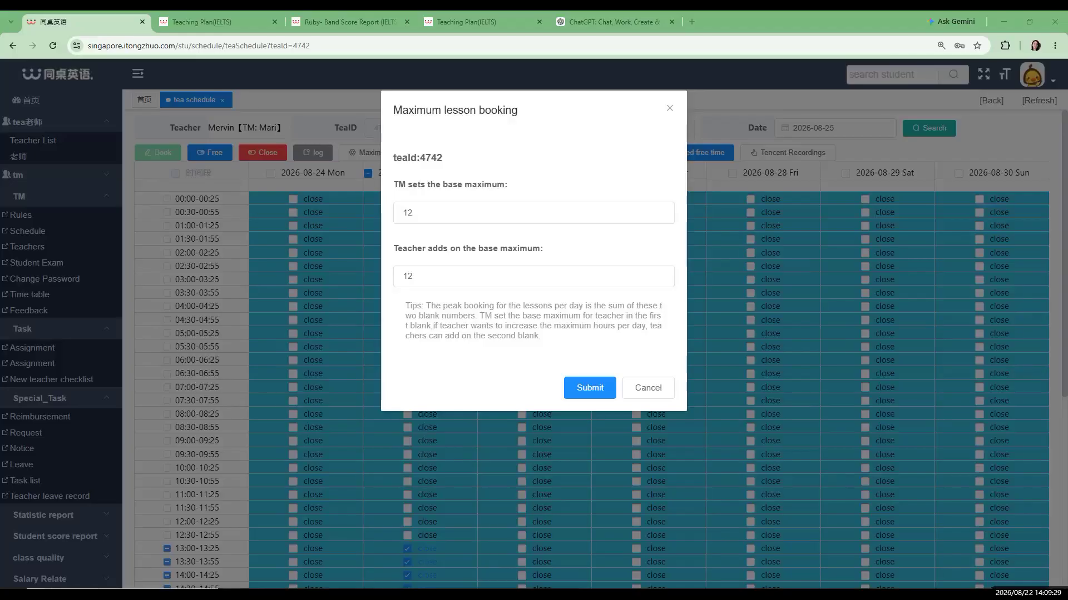
left_click(440, 275)
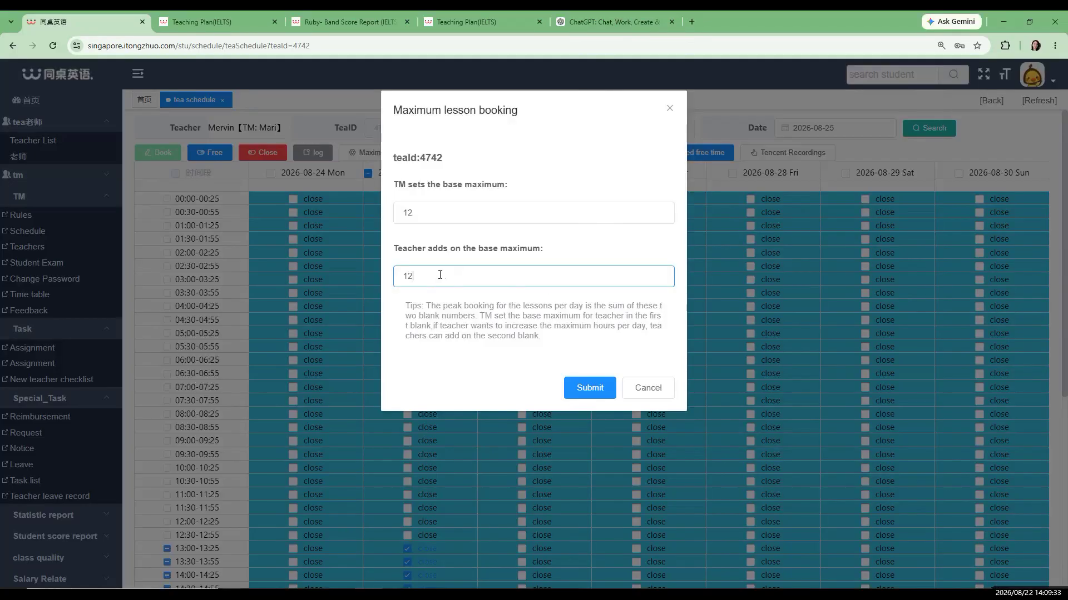
left_click(670, 109)
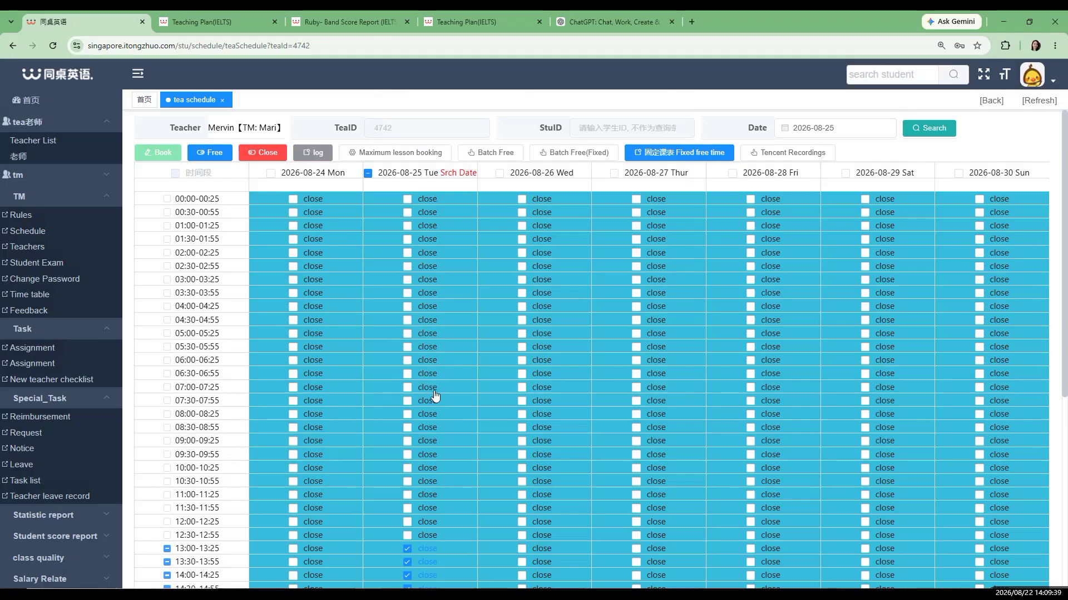
Check the selected Tuesday slots, reopen the maximum lesson booking settings to inspect the teacher's add-on value, and cancel without changes
scroll(436, 401, "down", 5)
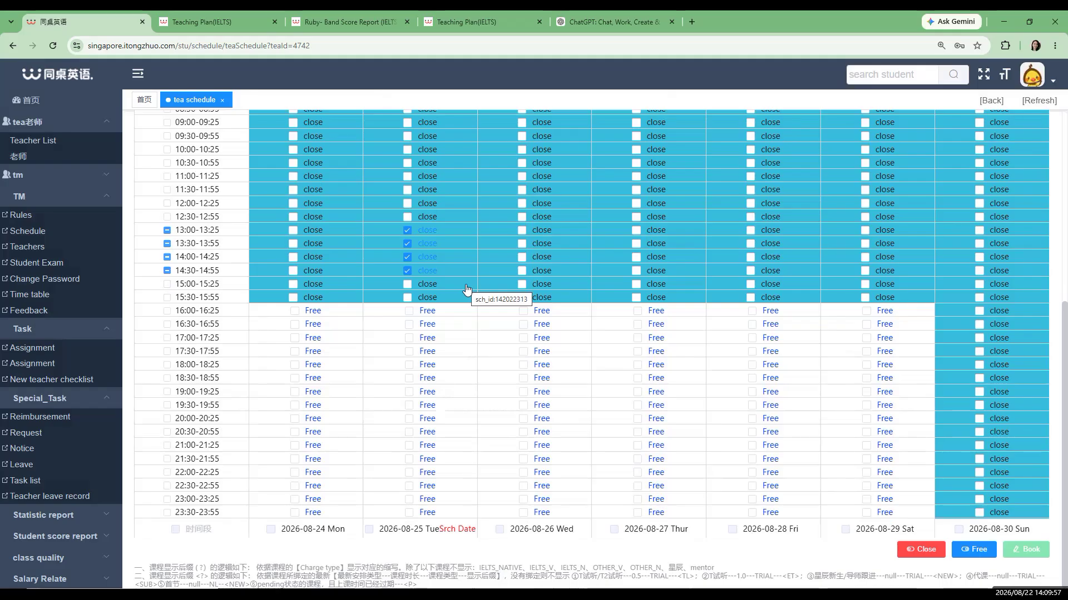
scroll(478, 261, "up", 6)
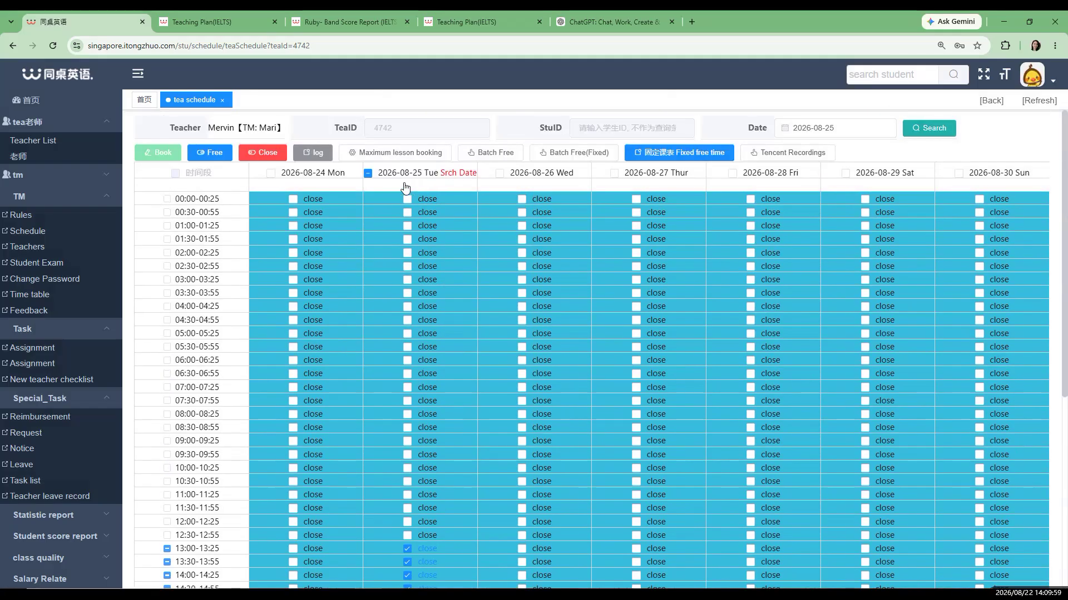
left_click(392, 152)
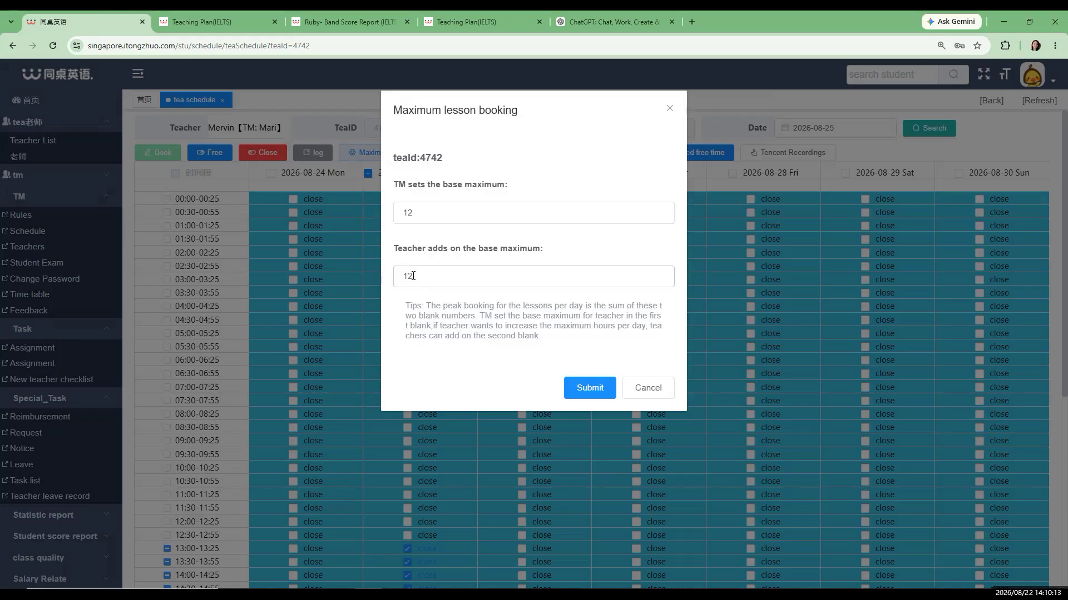
left_click(413, 275)
double_click(403, 274)
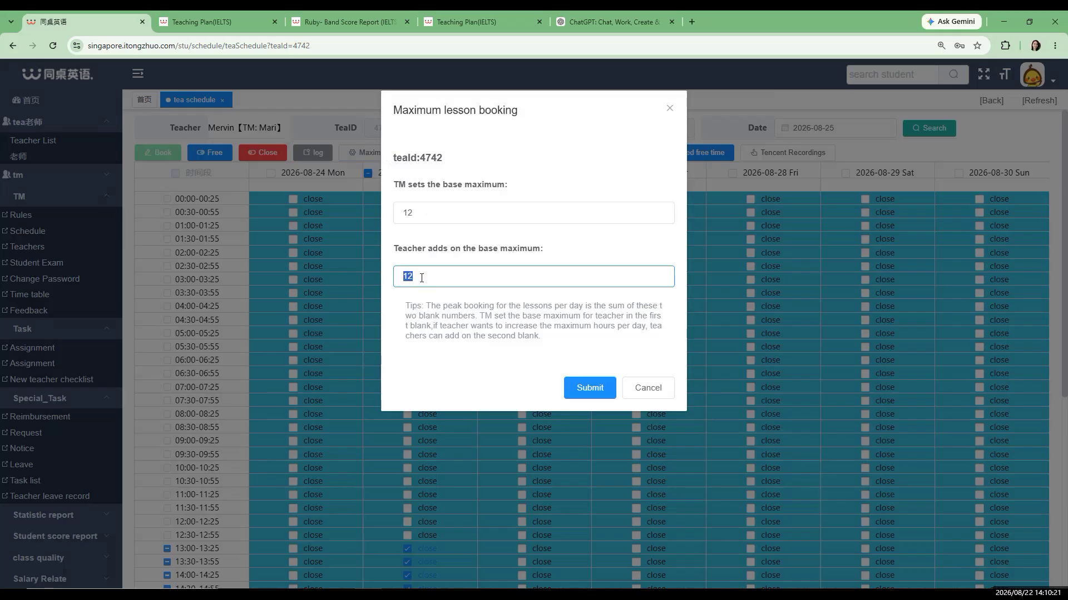
left_click(662, 398)
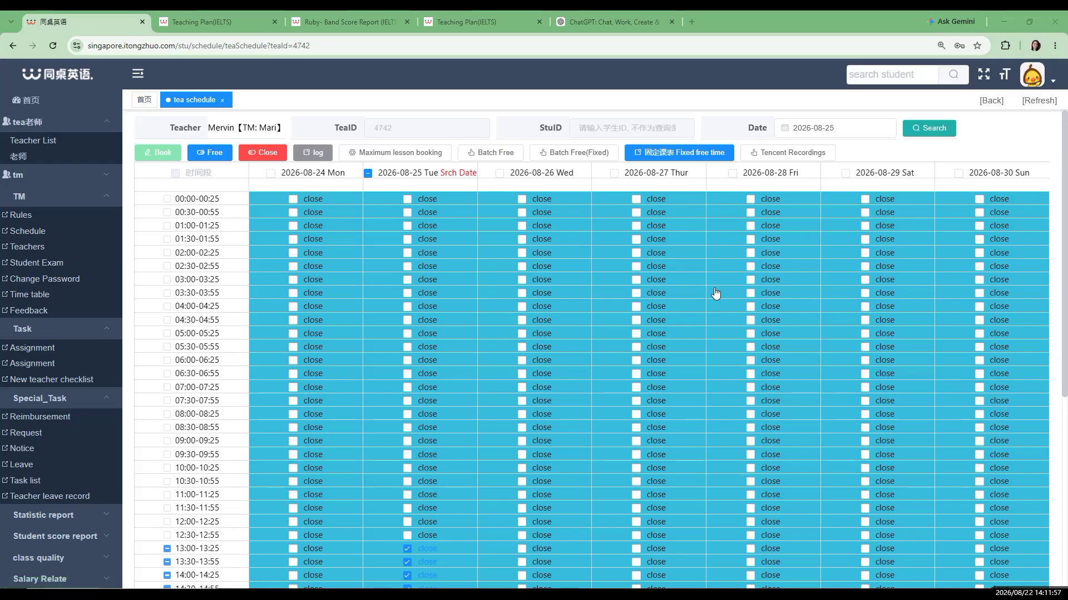
Deselect the four slots from 13:00-13:25 through 14:30-14:55 on Tuesday 2026-08-25
scroll(857, 300, "down", 5)
scroll(594, 260, "down", 1)
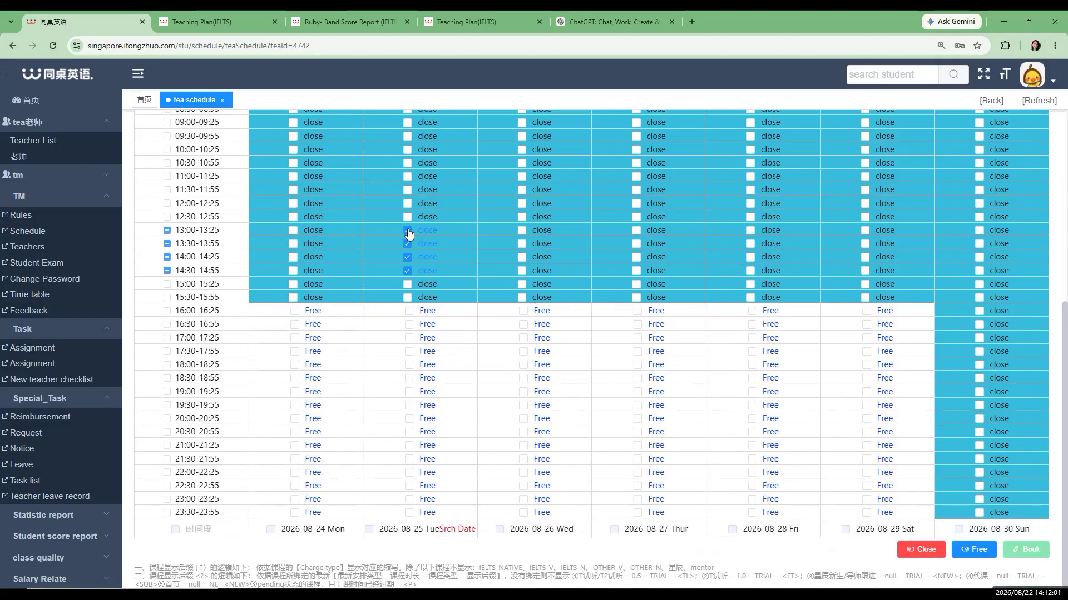
left_click(409, 230)
left_click(408, 244)
left_click(408, 271)
left_click(407, 258)
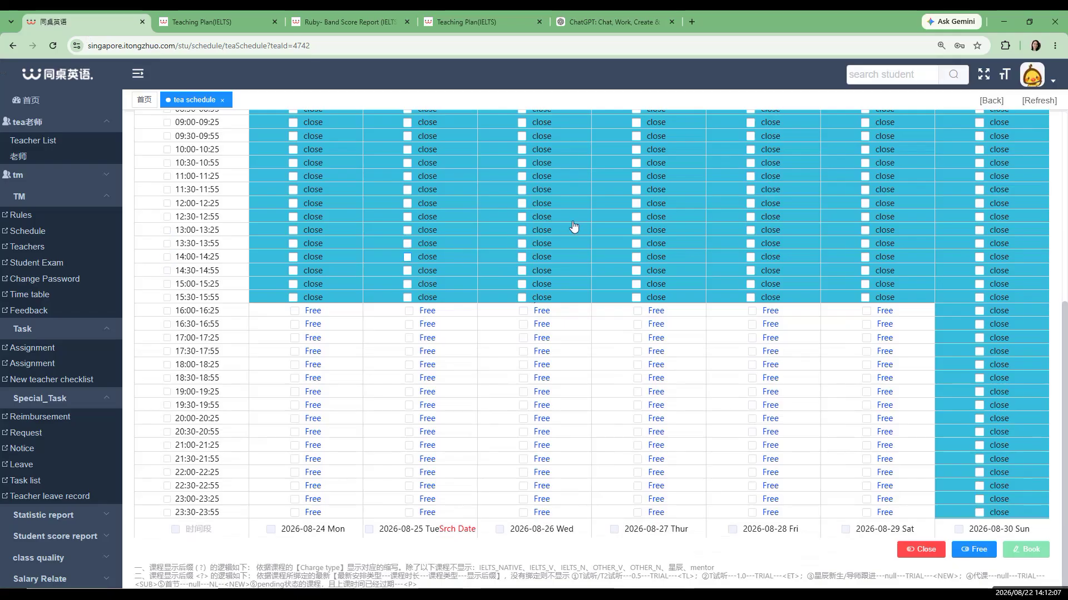